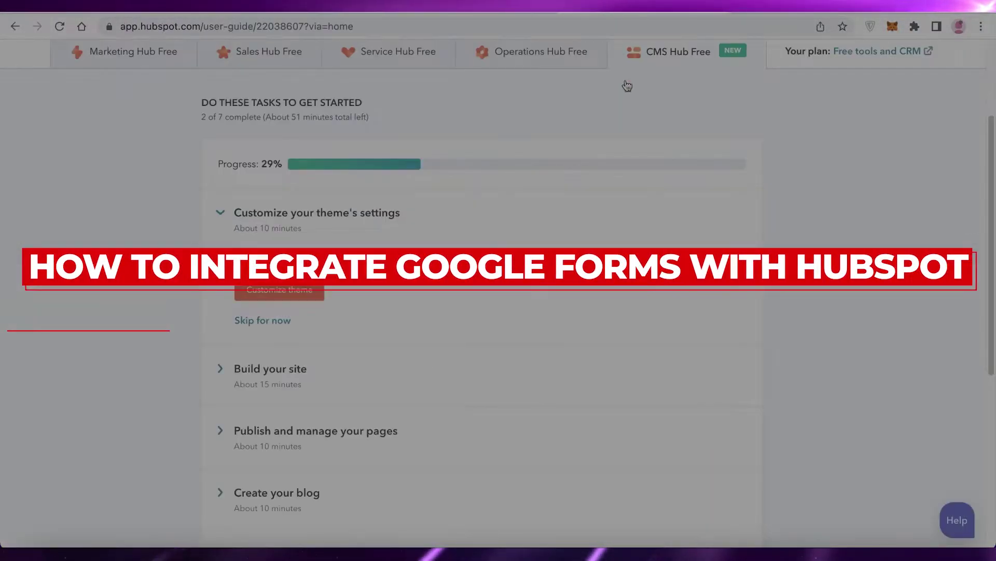
# Look through the getting-started tasks in the HubSpot User Guide
pyautogui.scroll(3, 689, 196)
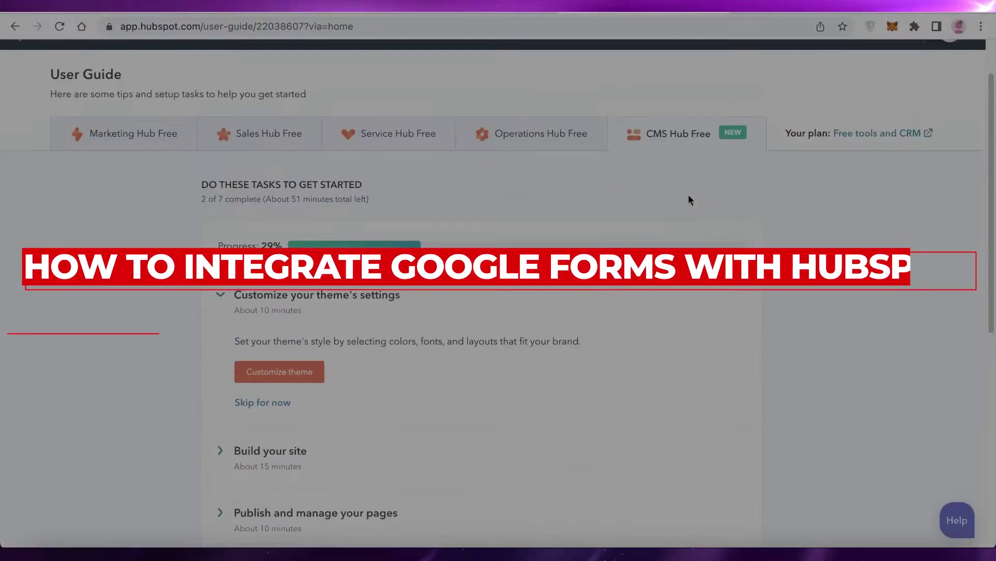
pyautogui.click(21, 93)
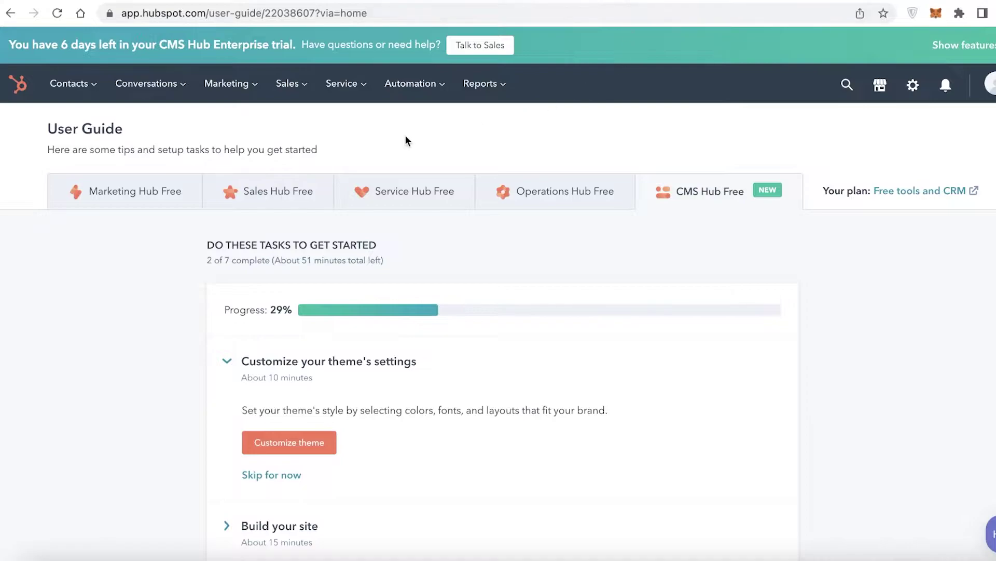
pyautogui.scroll(-3, 176, 180)
pyautogui.scroll(3, 183, 207)
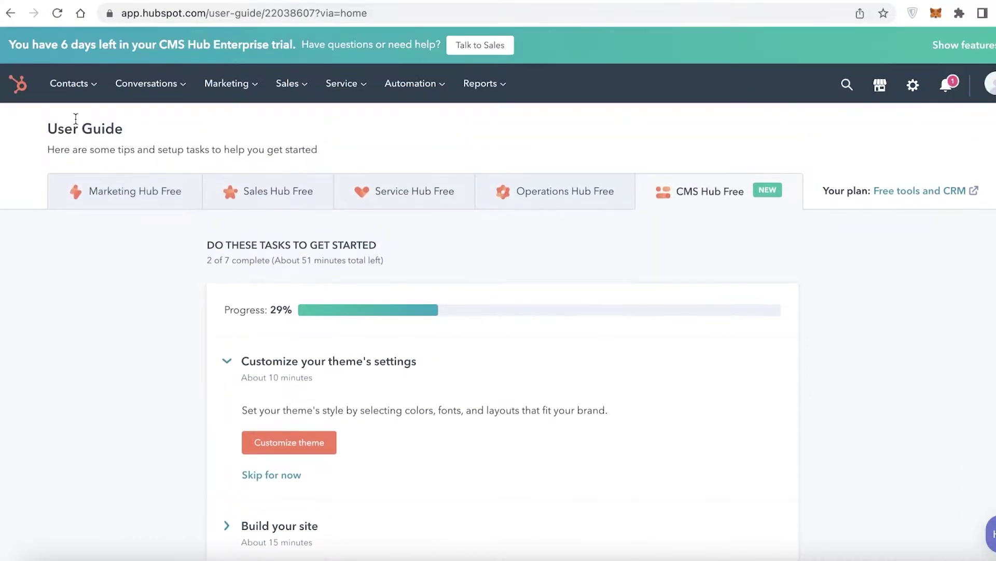
pyautogui.click(20, 102)
pyautogui.scroll(-5, 656, 190)
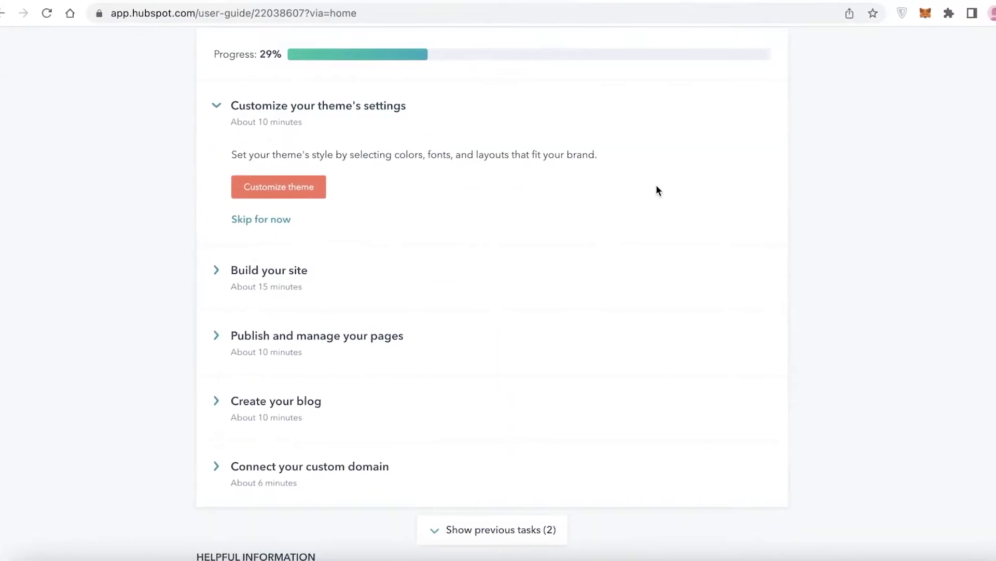
pyautogui.scroll(-3, 656, 190)
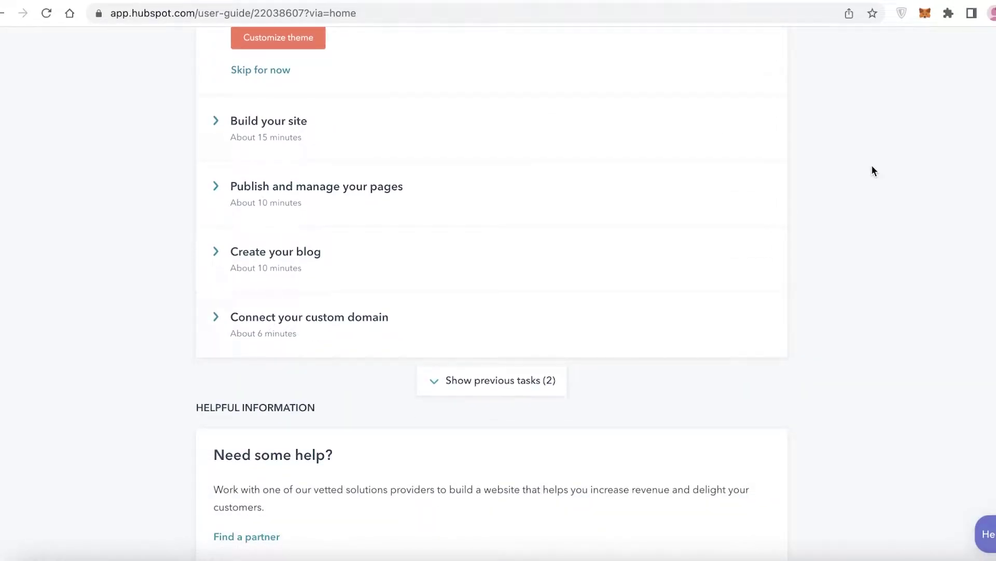
# Open a new blank form in Google Forms and go back to the forms home page
pyautogui.click(485, 2)
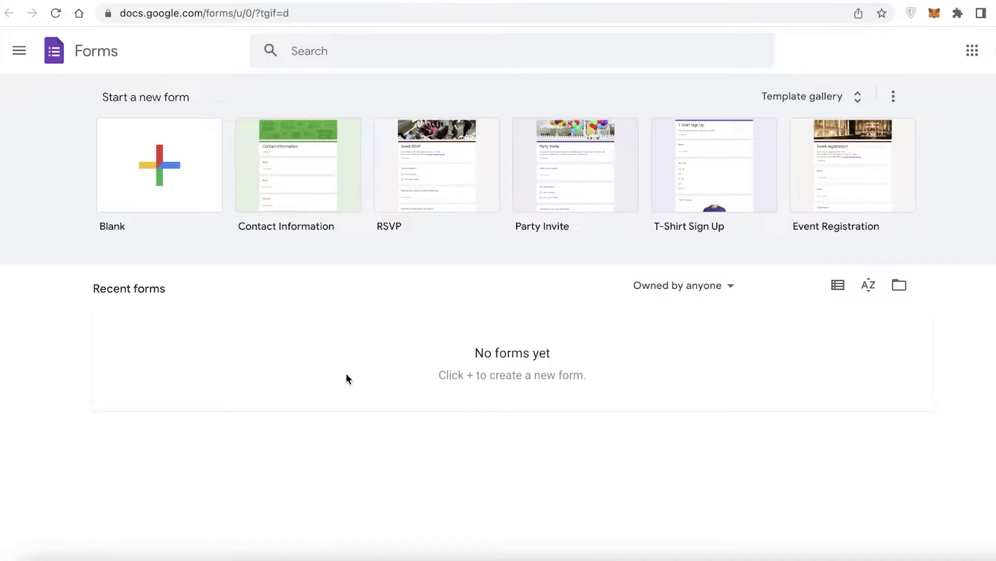
pyautogui.click(116, 183)
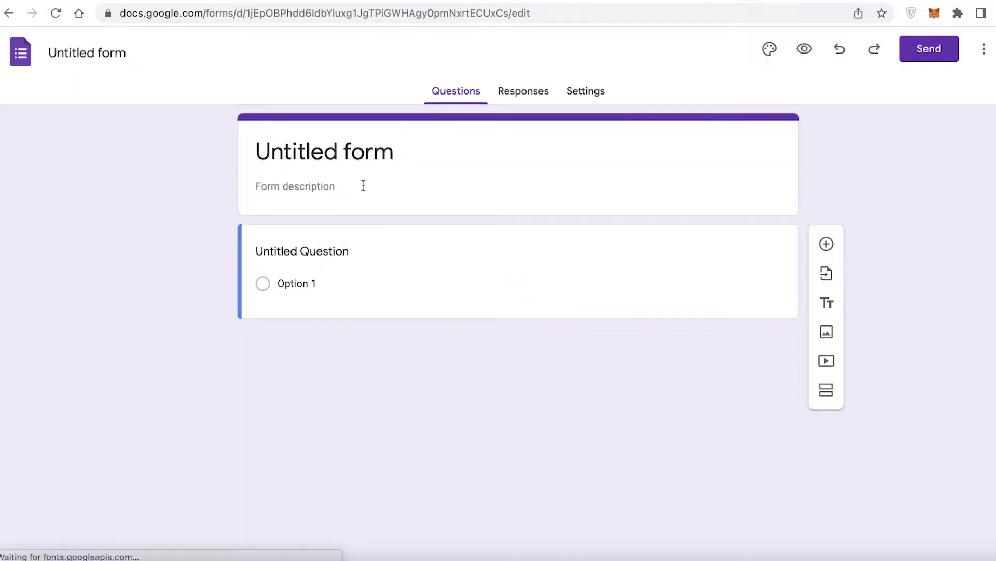
pyautogui.click(10, 56)
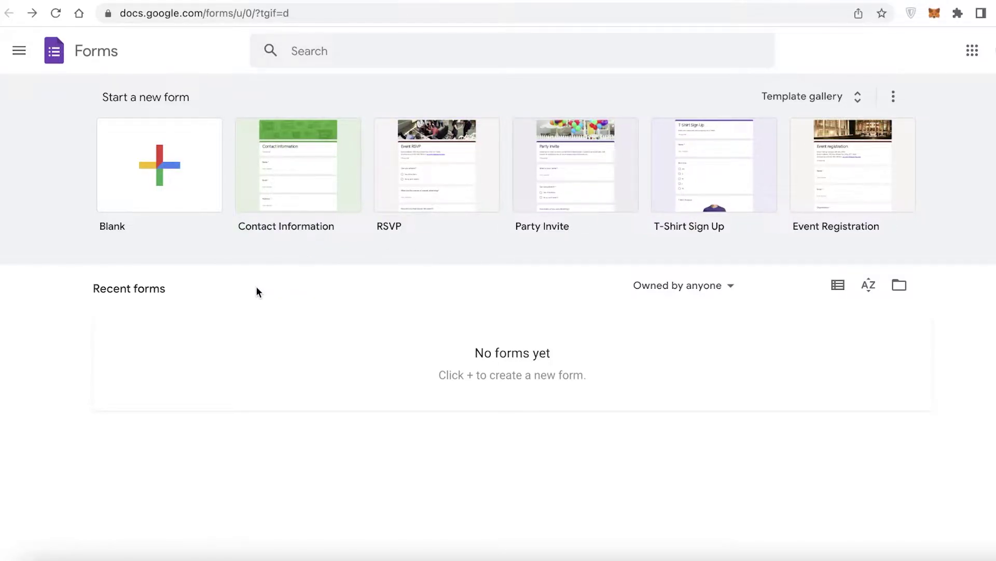
pyautogui.click(628, 2)
pyautogui.scroll(8, 673, 137)
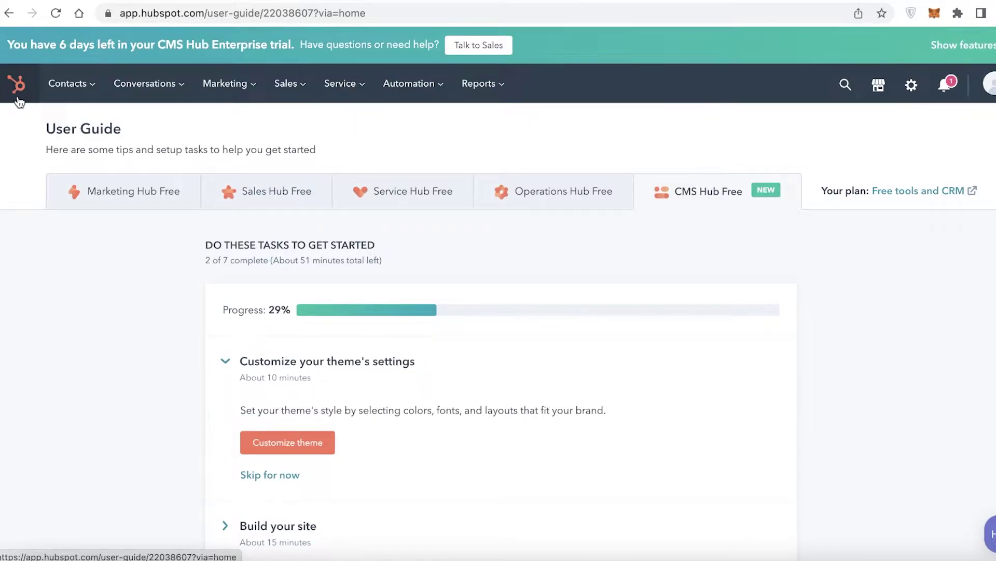
pyautogui.scroll(-3, 940, 350)
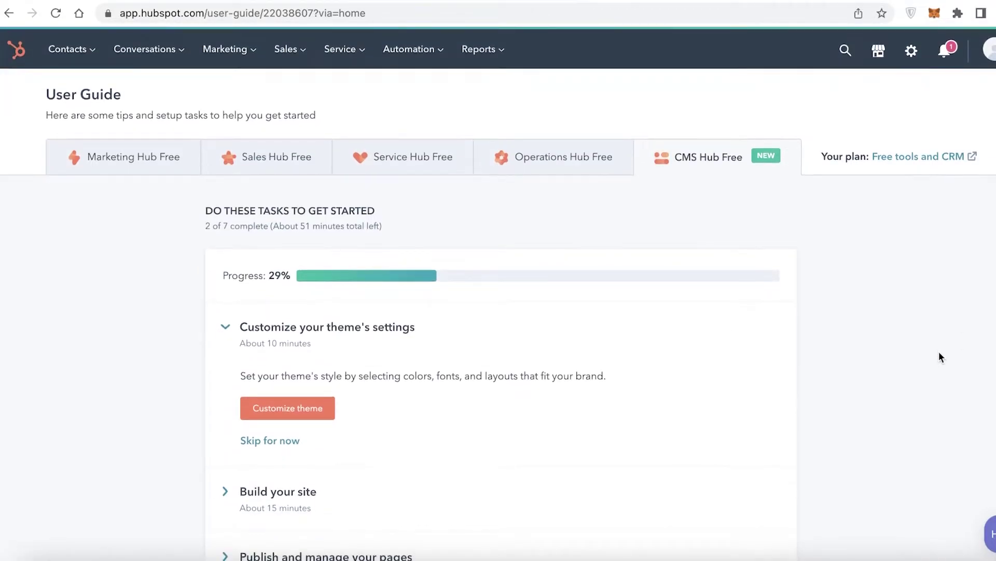
pyautogui.scroll(2, 924, 345)
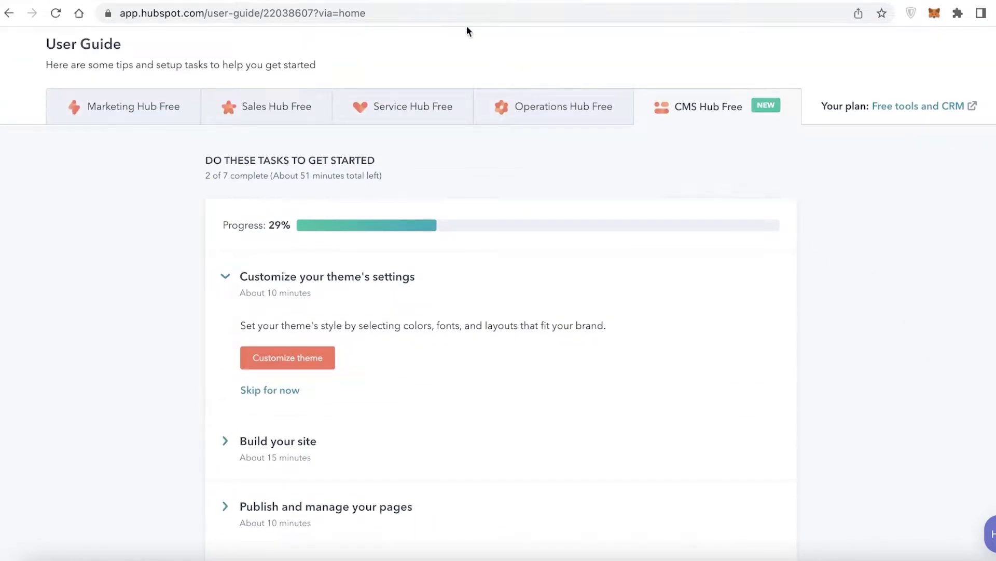
pyautogui.click(477, 1)
pyautogui.click(640, 1)
pyautogui.click(531, 2)
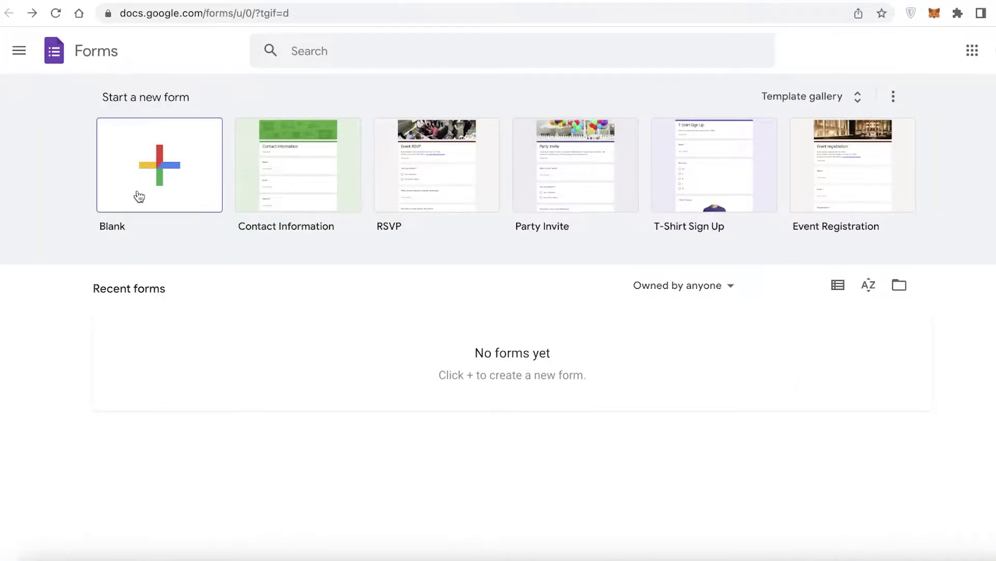
pyautogui.click(610, 1)
pyautogui.click(536, 2)
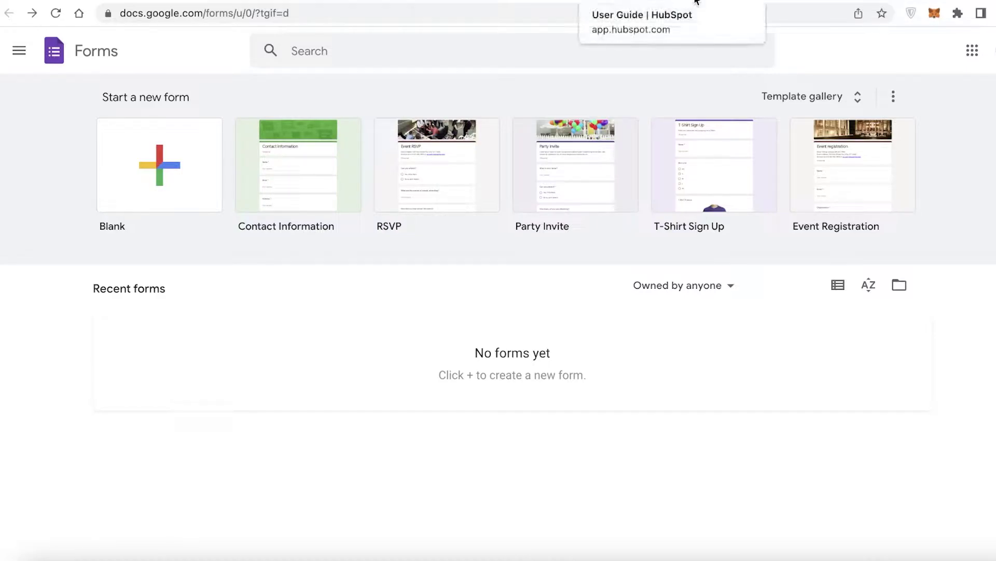
# Switch to Zapier and open the My Apps page
pyautogui.click(784, 2)
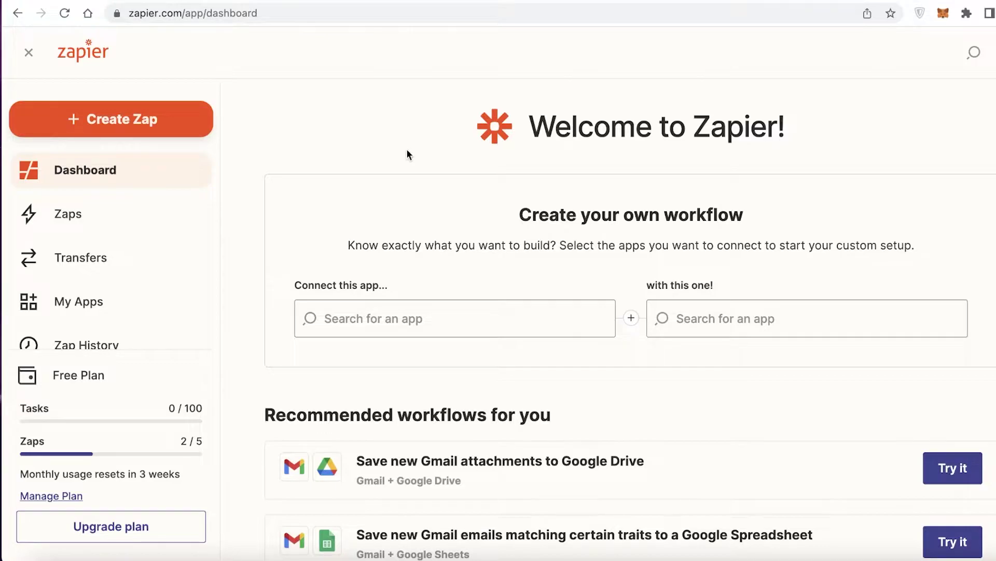
pyautogui.scroll(-1, 125, 213)
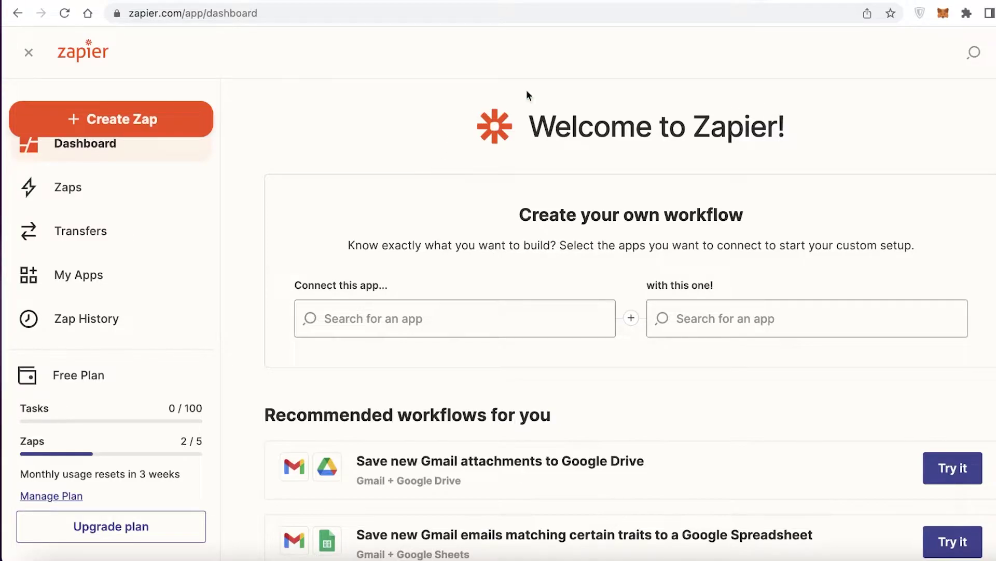
pyautogui.scroll(1, 94, 187)
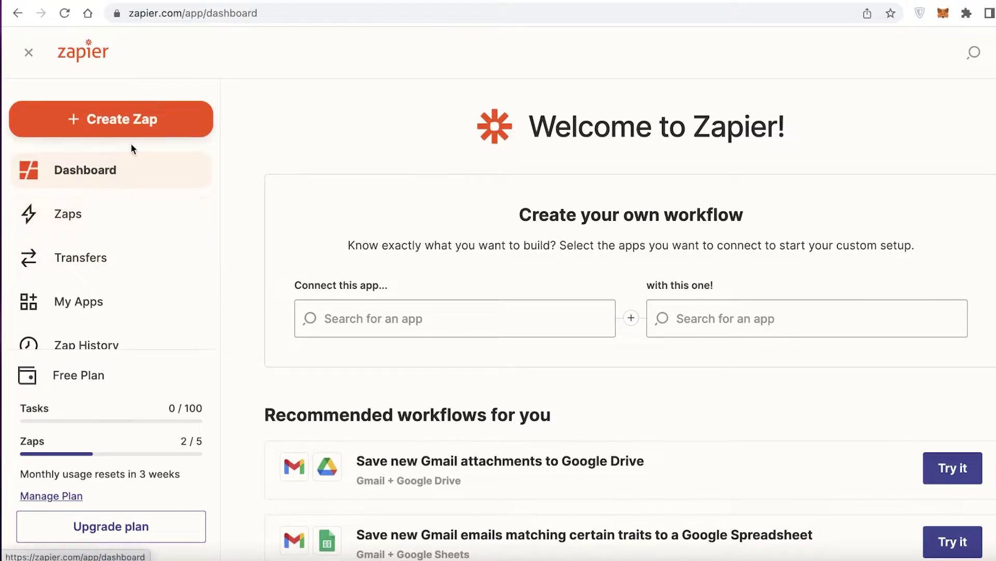
pyautogui.scroll(-3, 129, 197)
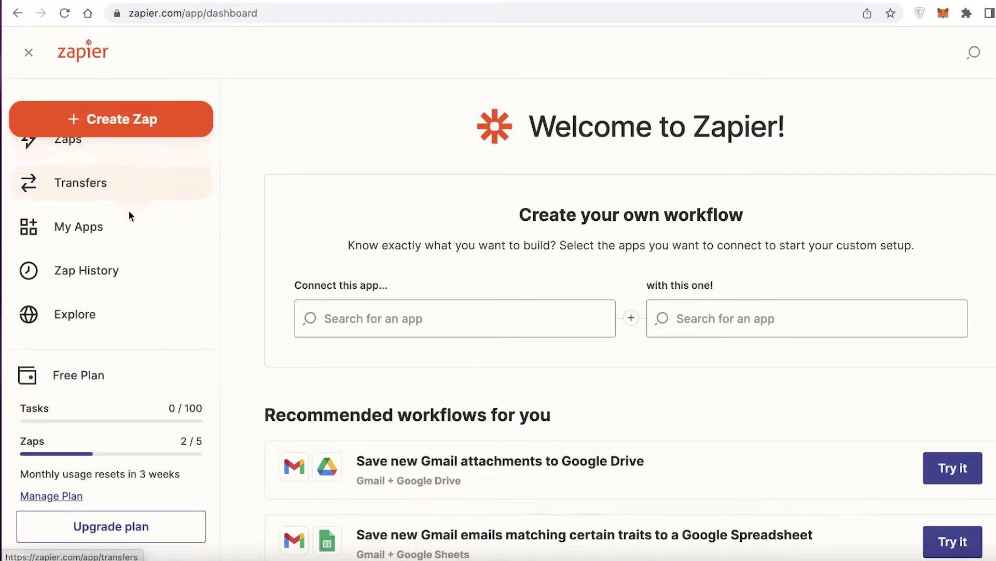
pyautogui.click(61, 233)
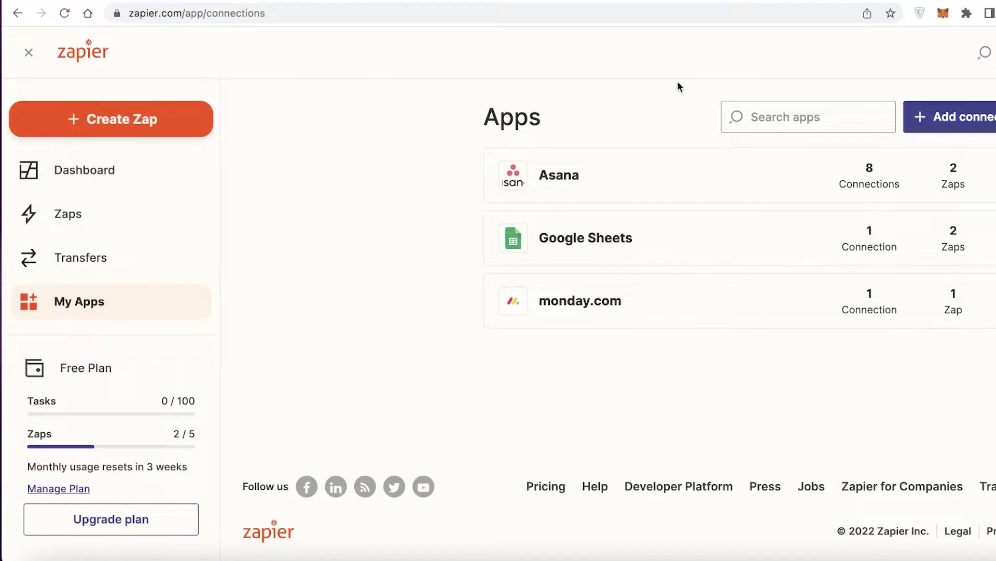
# Search the apps for "hubspot" and start a new HubSpot connection
pyautogui.click(771, 115)
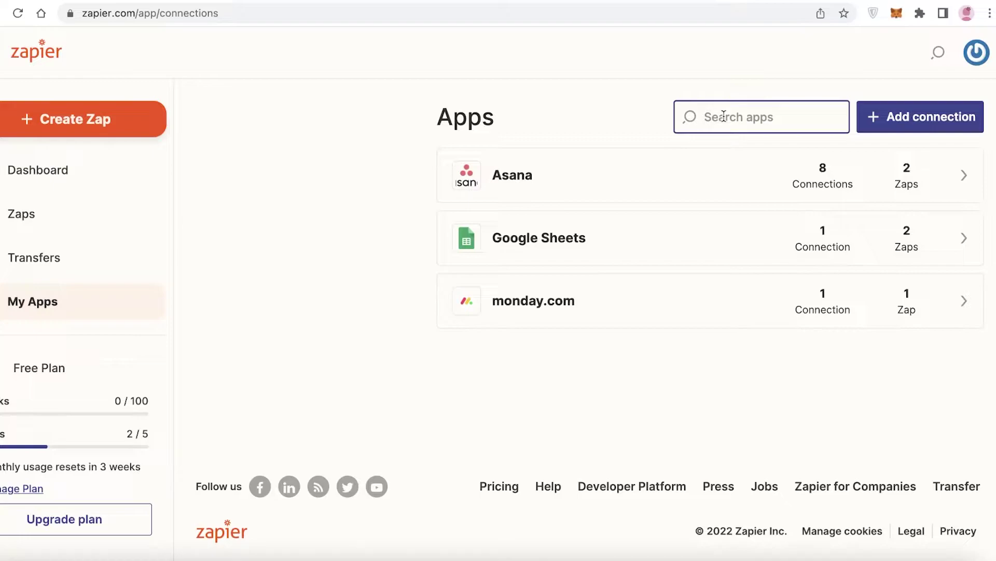
pyautogui.write('hubspot')
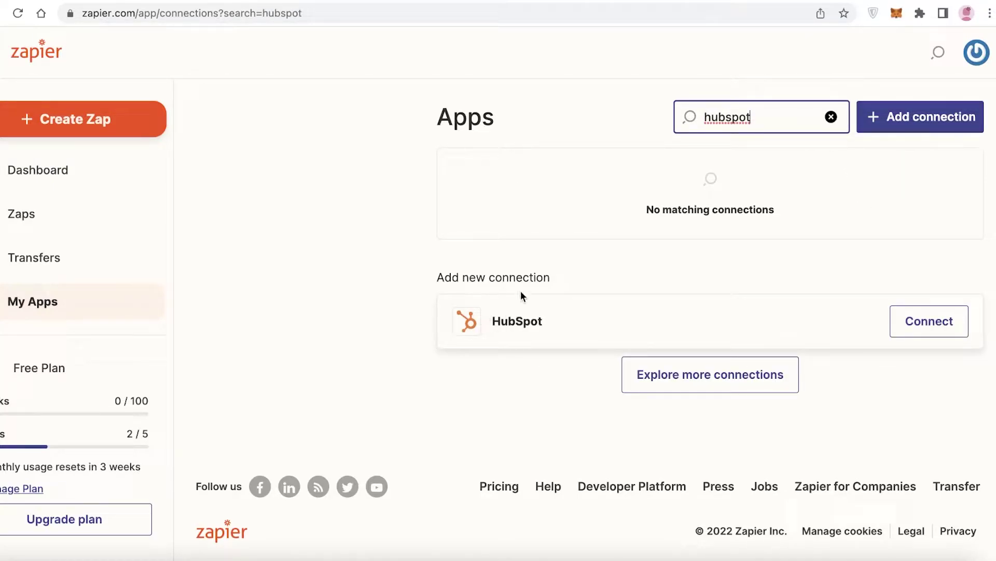
pyautogui.click(905, 323)
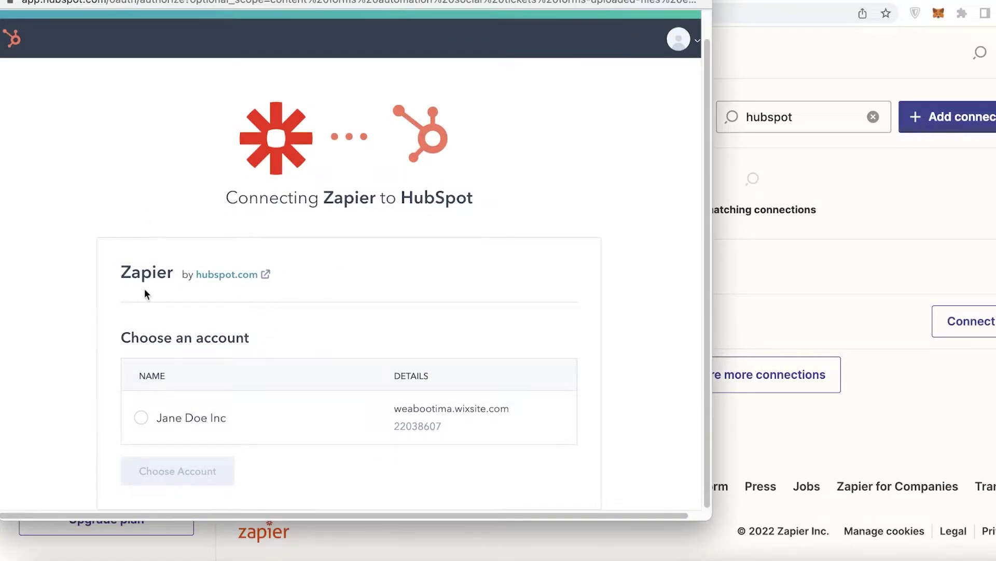
# Choose the listed HubSpot account and approve Zapier's requested access to connect the app
pyautogui.click(229, 420)
pyautogui.click(234, 474)
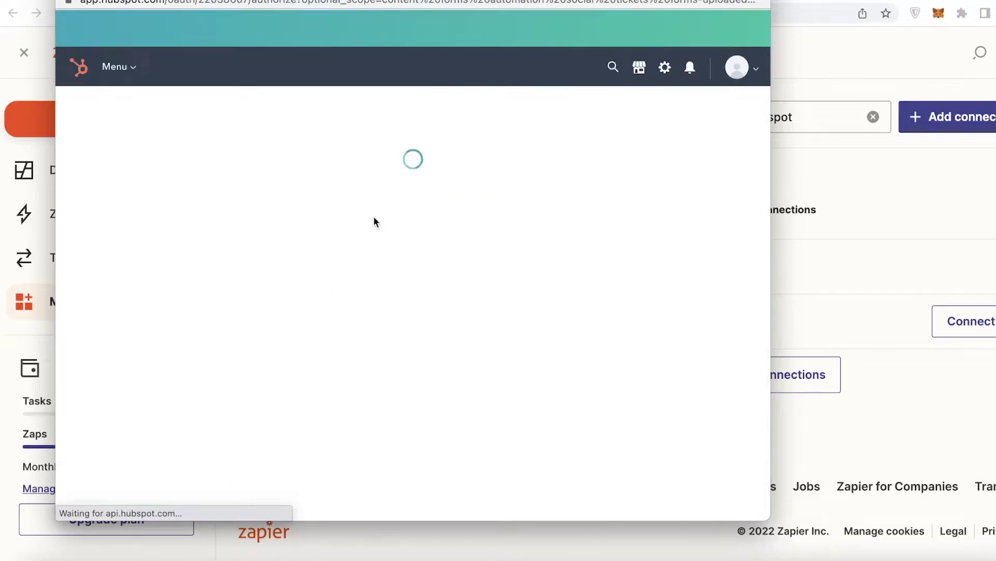
pyautogui.scroll(-4, 338, 156)
pyautogui.scroll(-10, 337, 166)
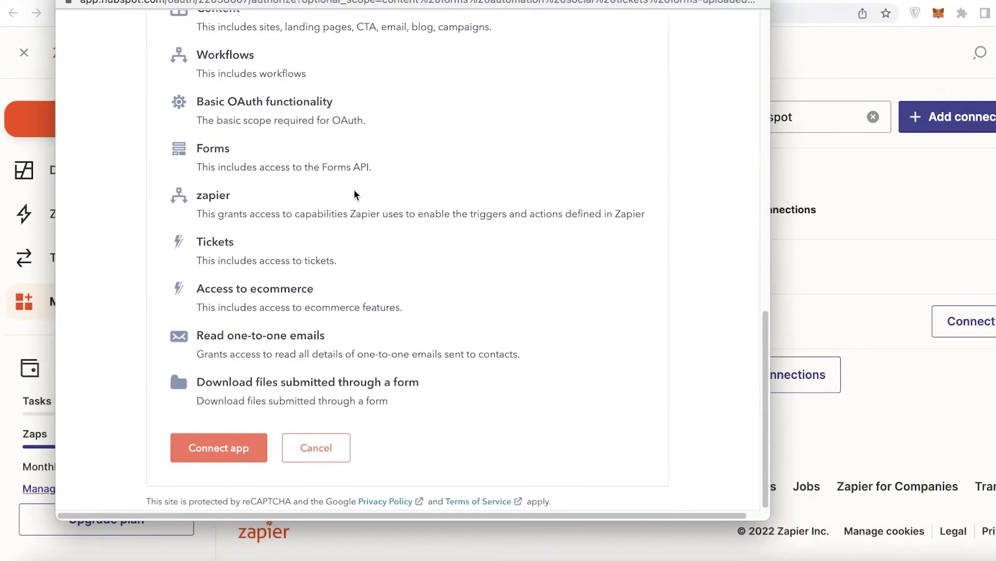
pyautogui.scroll(9, 266, 196)
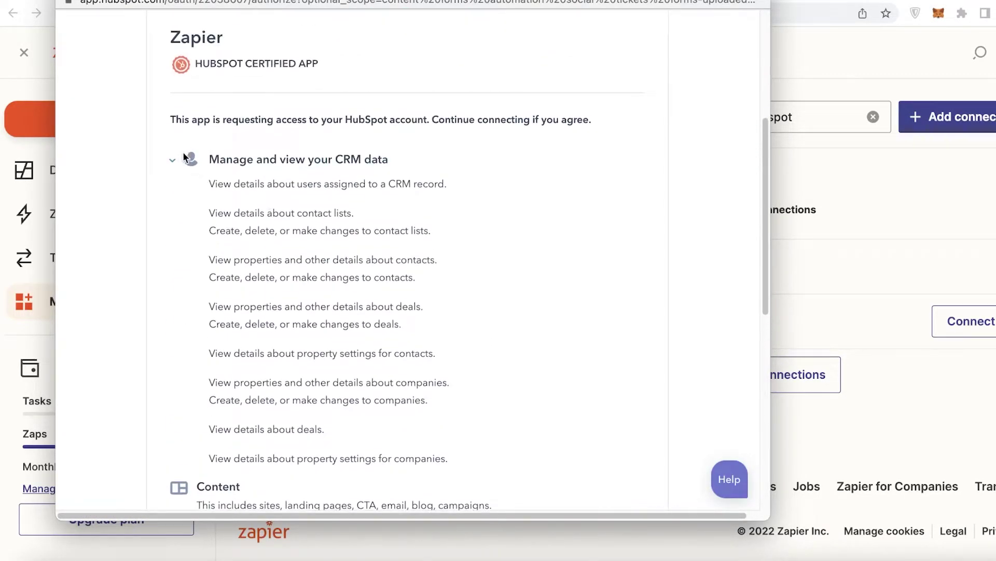
pyautogui.scroll(-10, 197, 234)
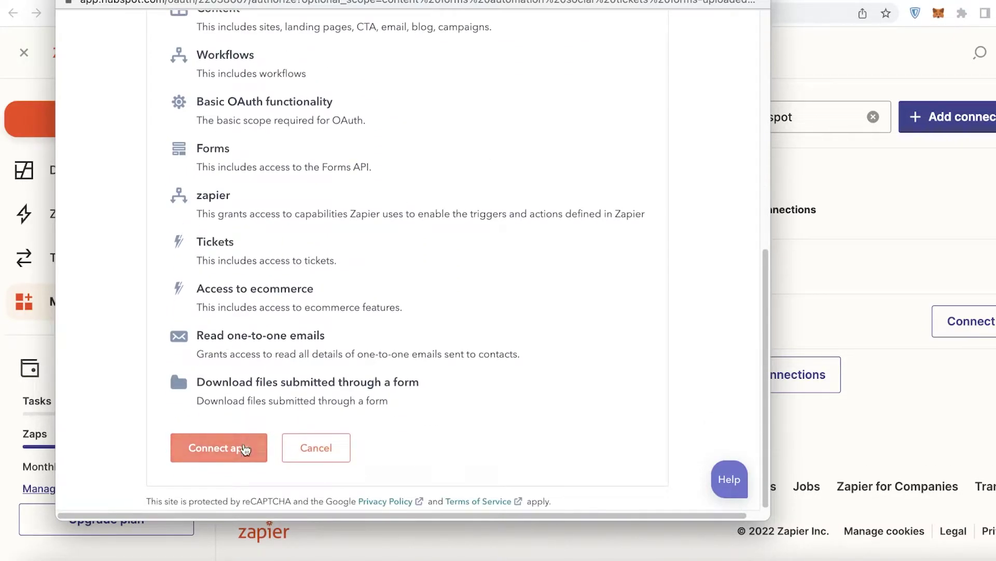
pyautogui.click(243, 450)
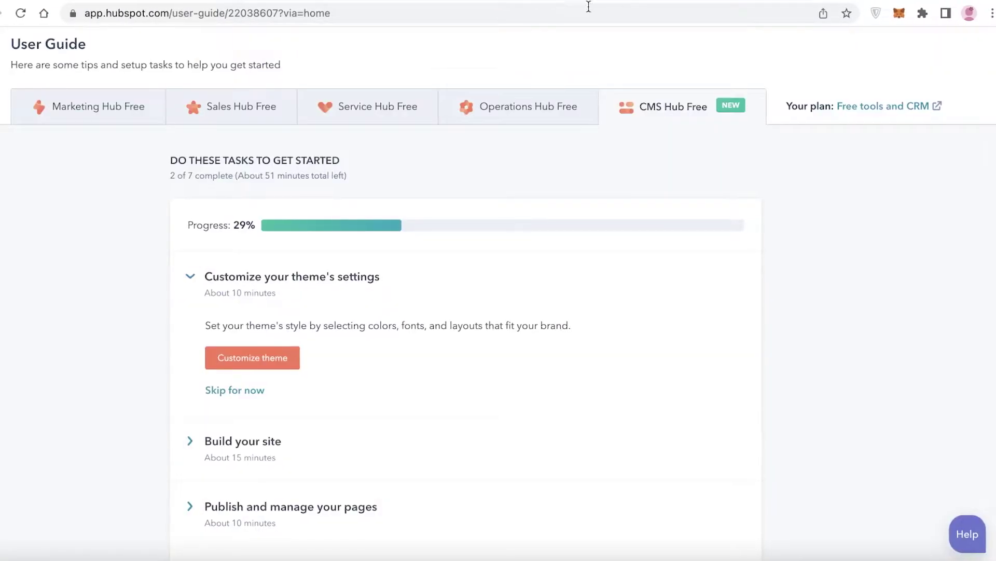
# Return to Zapier and go back to the My Apps page from the HubSpot connection
pyautogui.click(24, 20)
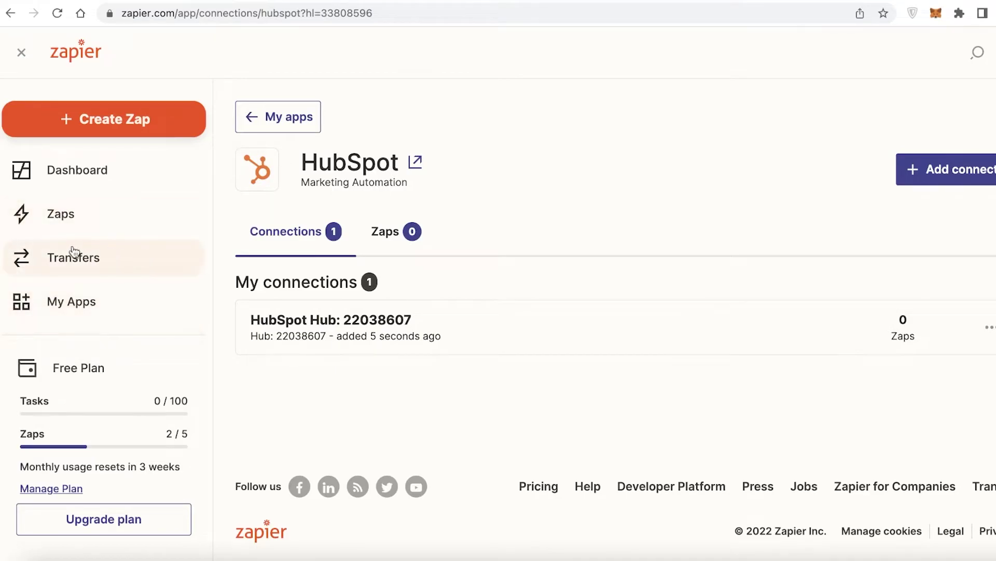
pyautogui.scroll(-1, 120, 244)
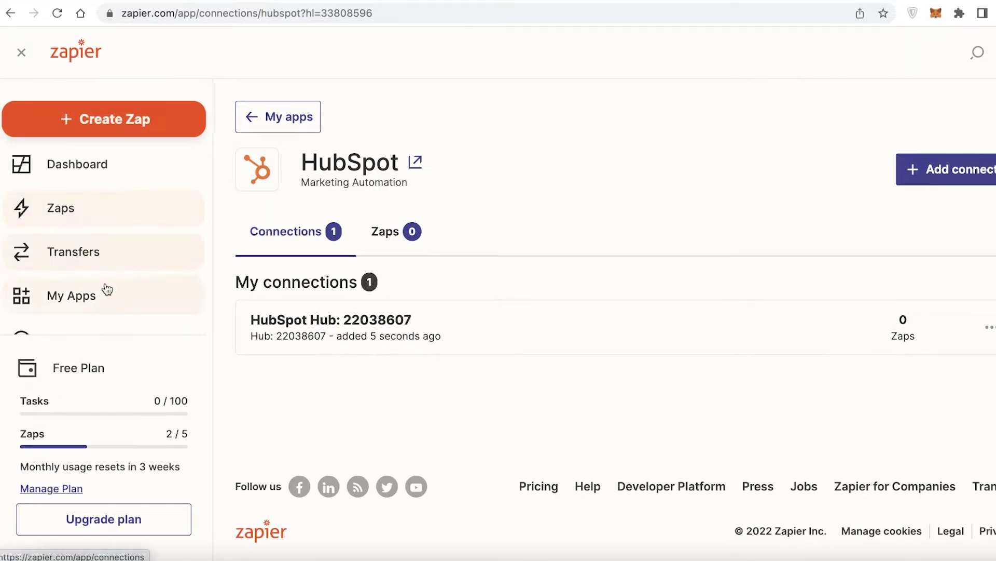
pyautogui.click(105, 293)
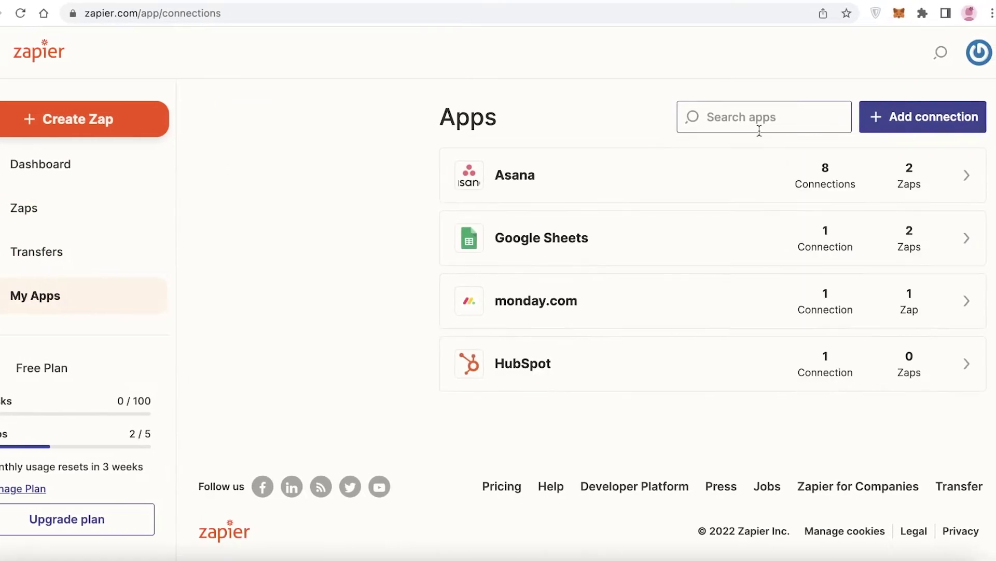
# Search the apps for "forms" and start a new Google Forms connection
pyautogui.click(755, 120)
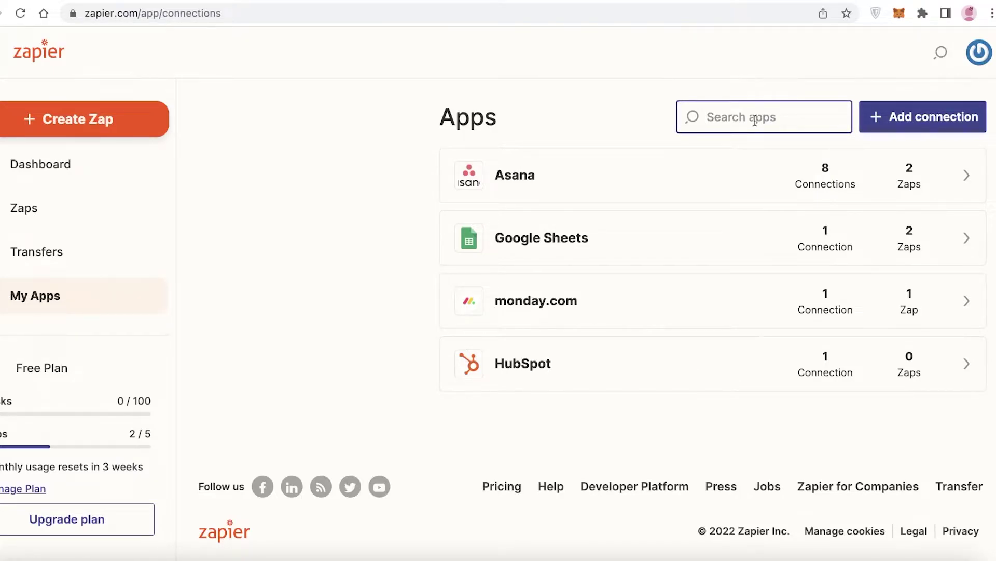
pyautogui.write('forms')
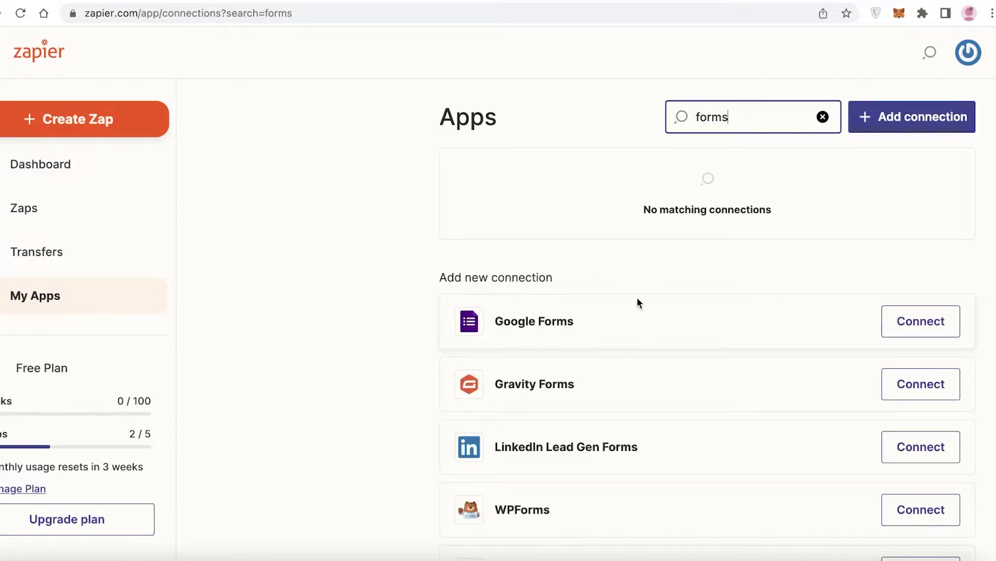
pyautogui.click(920, 322)
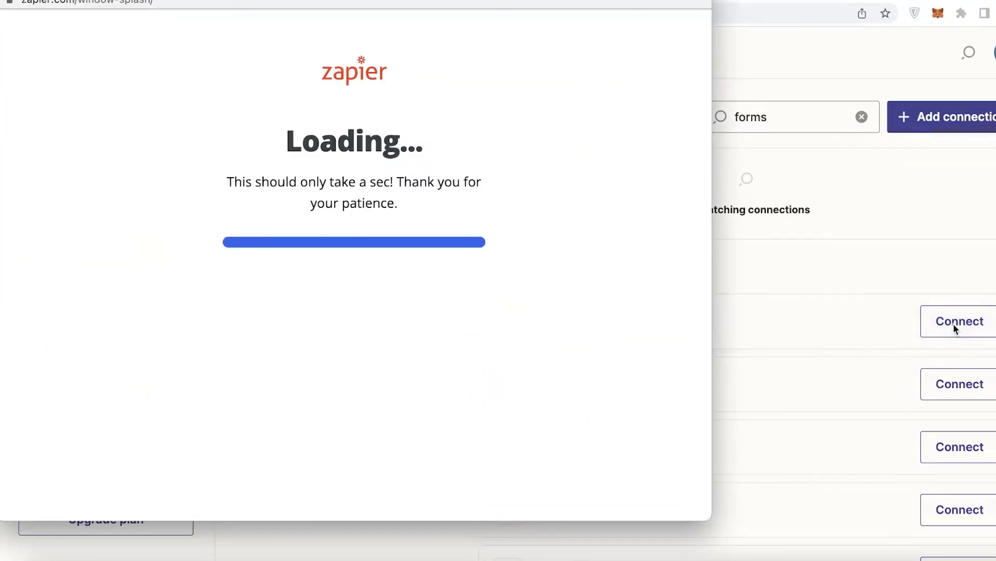
# Choose the Google account and allow Zapier access to its Drive files and Sheets spreadsheets
pyautogui.moveTo(446, 0); pyautogui.dragTo(471, 0)
pyautogui.click(307, 267)
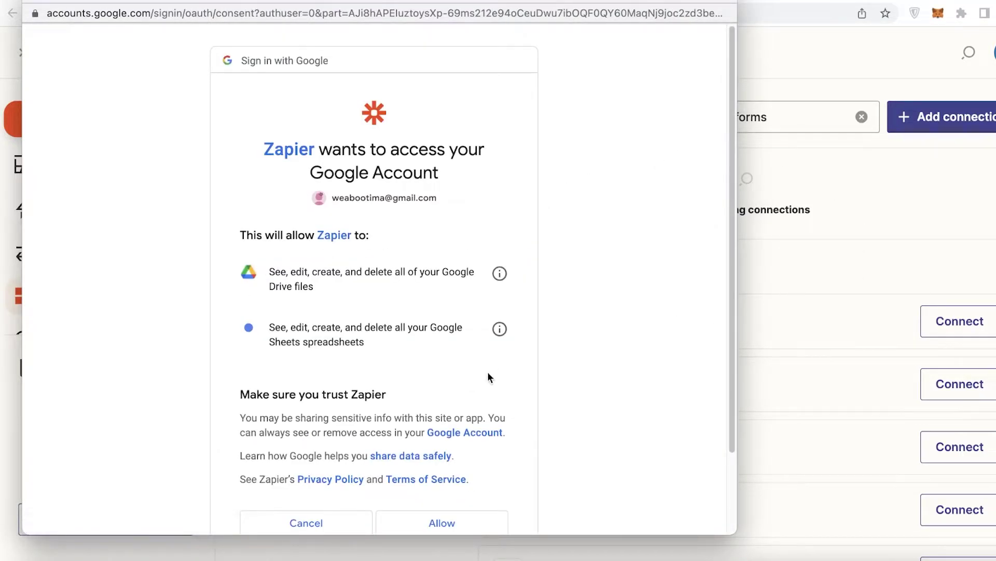
pyautogui.scroll(-3, 487, 378)
pyautogui.click(465, 436)
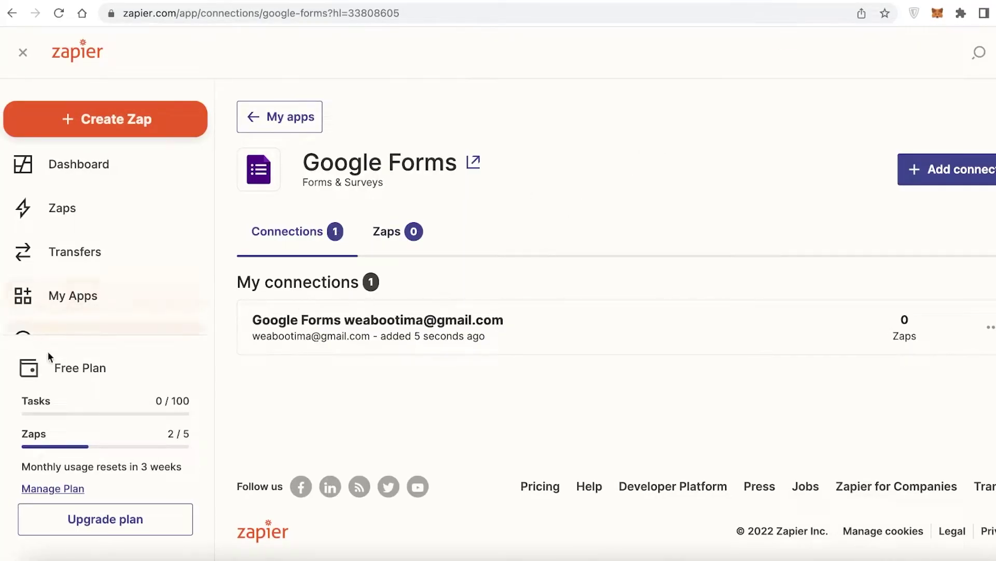
pyautogui.scroll(-1, 73, 276)
pyautogui.scroll(-2, 104, 233)
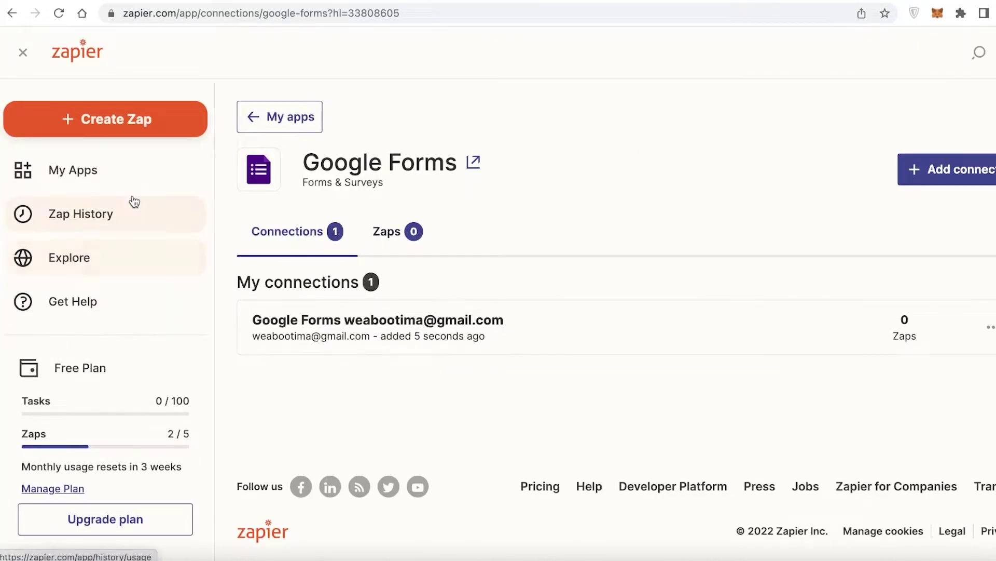
# Leave the Google Forms connection page and go to the Zapier dashboard
pyautogui.scroll(1, 102, 188)
pyautogui.click(103, 188)
pyautogui.scroll(2, 112, 177)
pyautogui.click(120, 167)
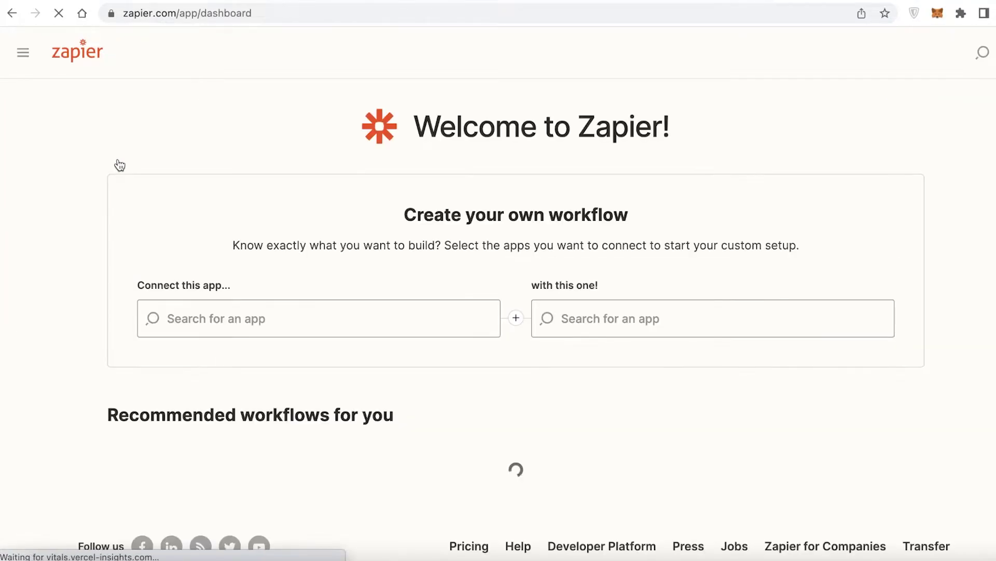
pyautogui.scroll(-1, 362, 366)
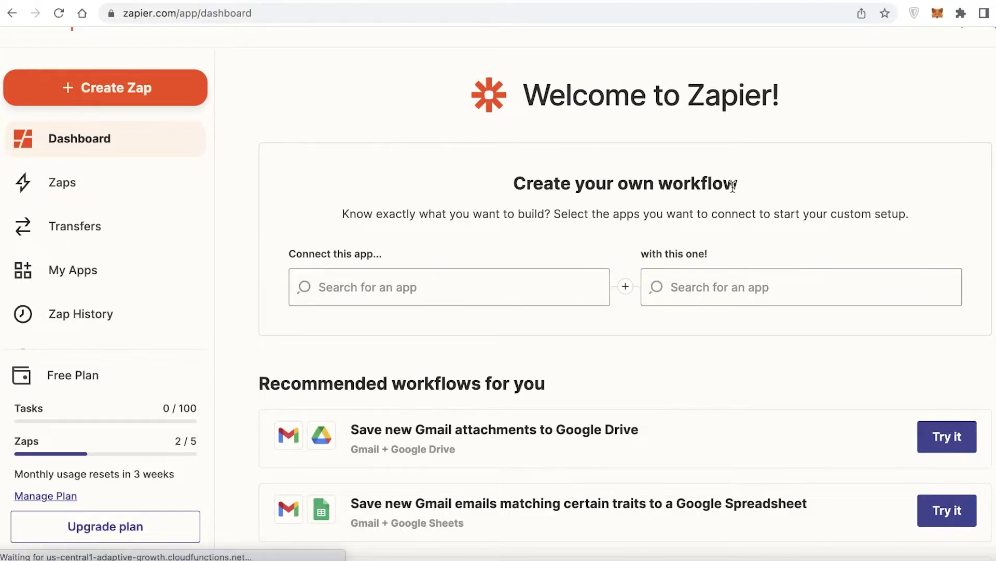
# Choose Google Forms and HubSpot as the two apps to connect in the custom workflow builder
pyautogui.click(432, 287)
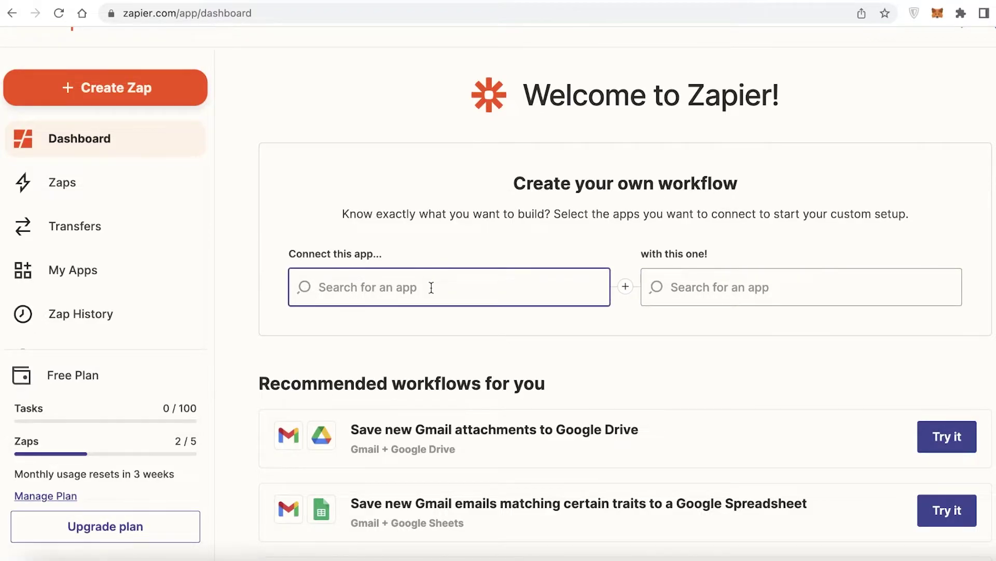
pyautogui.write('Google Forms')
pyautogui.press('Return')
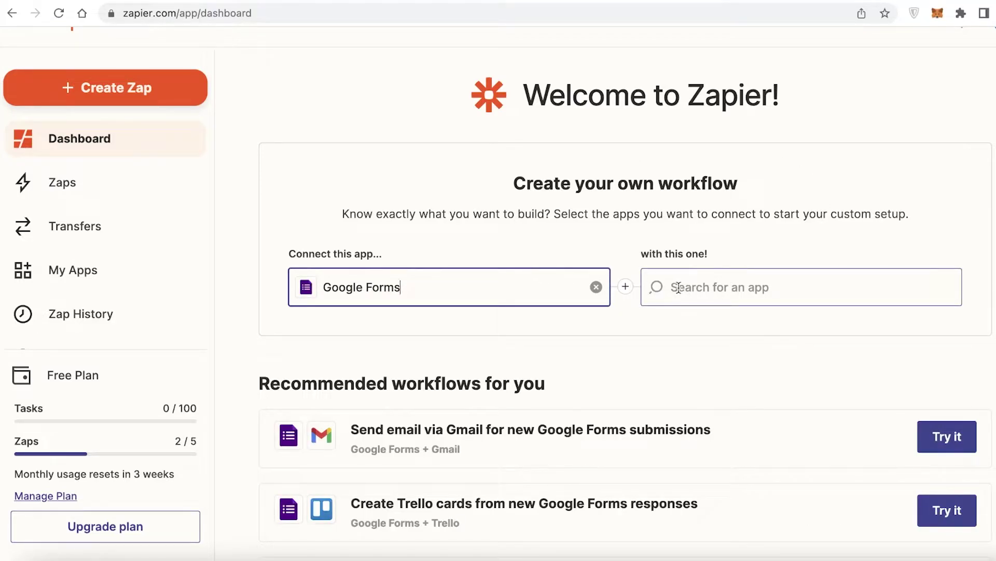
pyautogui.click(679, 287)
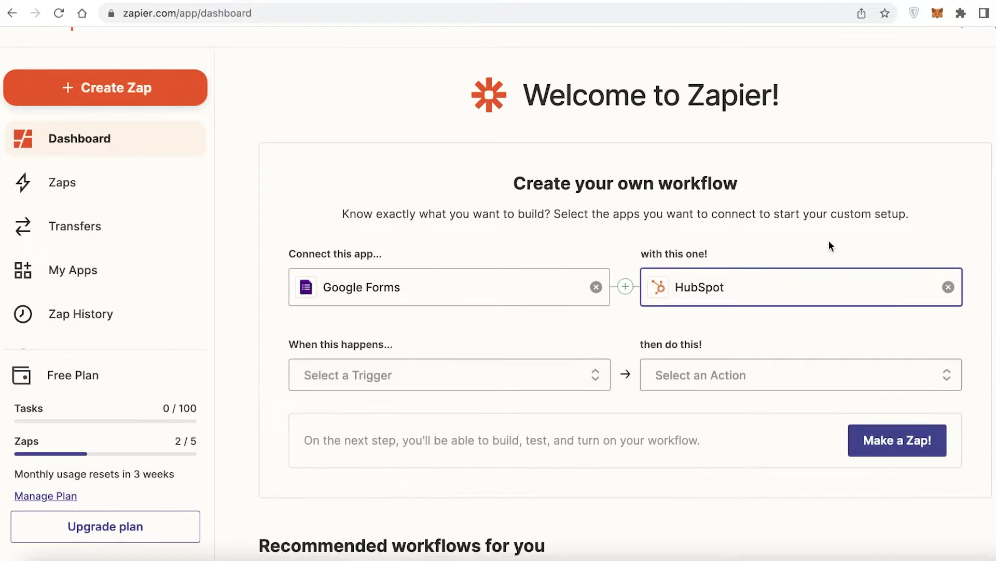
# Examine the recommended workflows for Google Forms and HubSpot, loading more ideas to browse
pyautogui.scroll(-2, 829, 240)
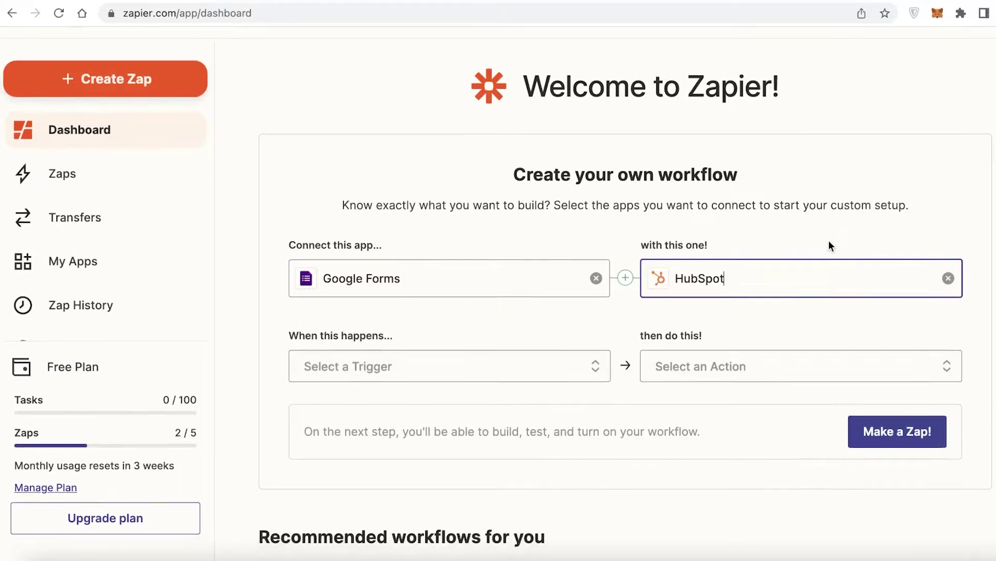
pyautogui.scroll(-3, 829, 240)
pyautogui.scroll(4, 626, 125)
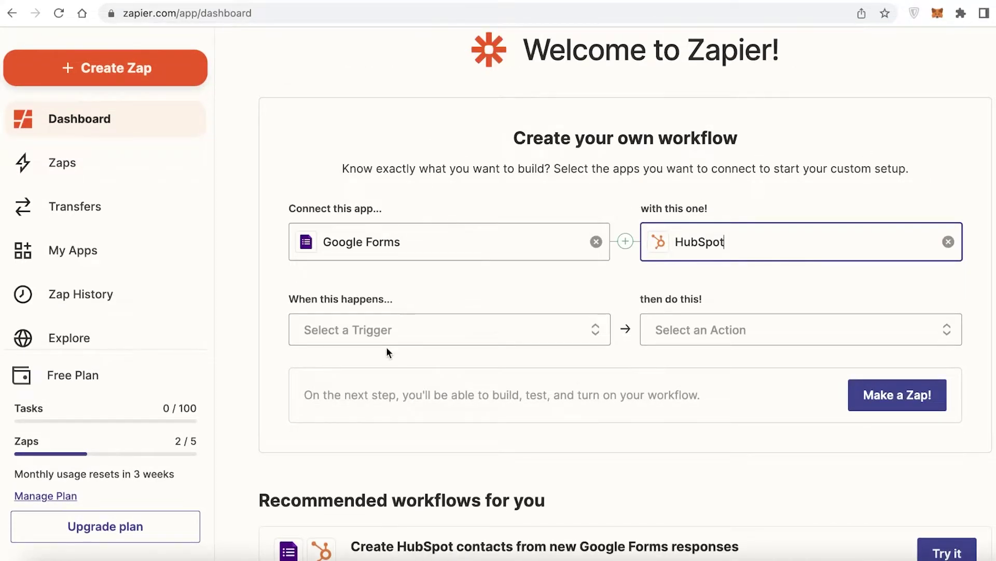
pyautogui.scroll(-5, 387, 349)
pyautogui.scroll(5, 387, 347)
pyautogui.scroll(-7, 389, 311)
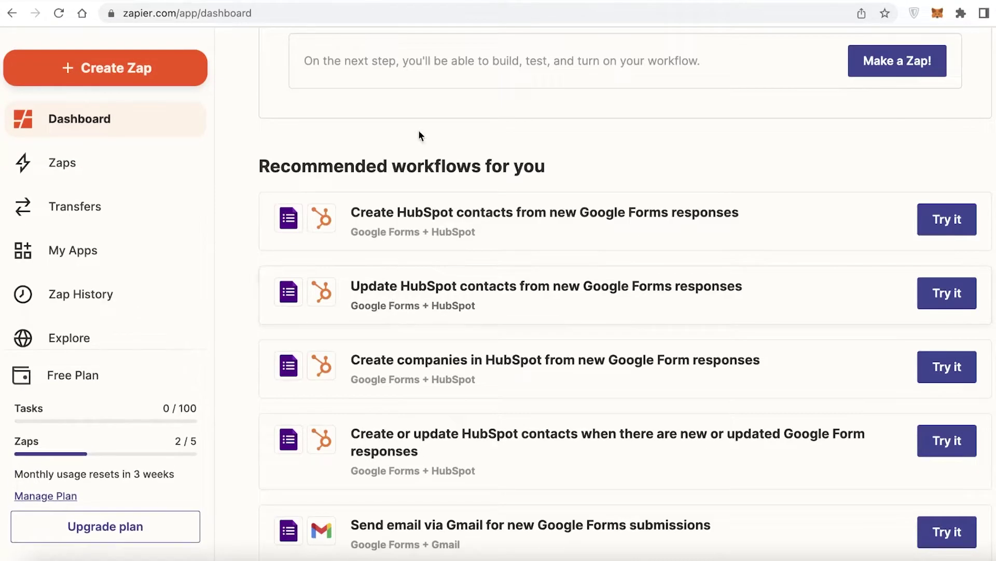
pyautogui.scroll(-2, 426, 120)
pyautogui.scroll(1, 394, 83)
pyautogui.scroll(-1, 467, 156)
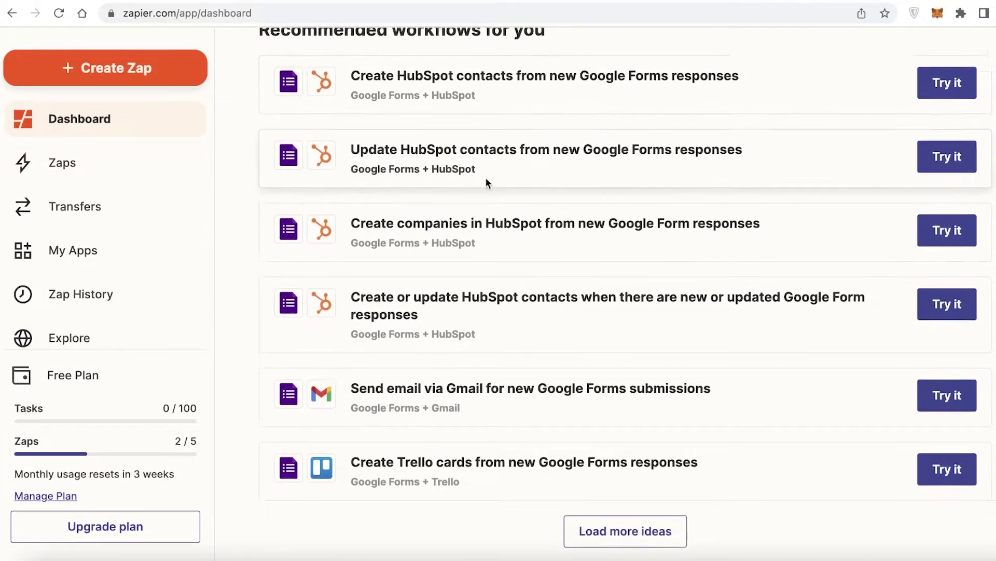
pyautogui.scroll(-3, 498, 156)
pyautogui.click(623, 422)
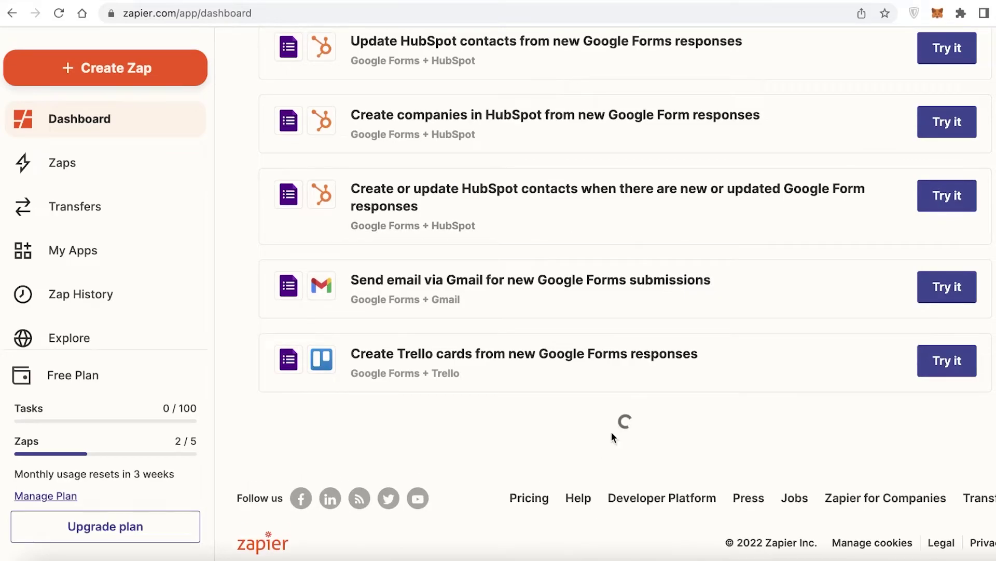
pyautogui.scroll(7, 502, 358)
pyautogui.scroll(-6, 502, 358)
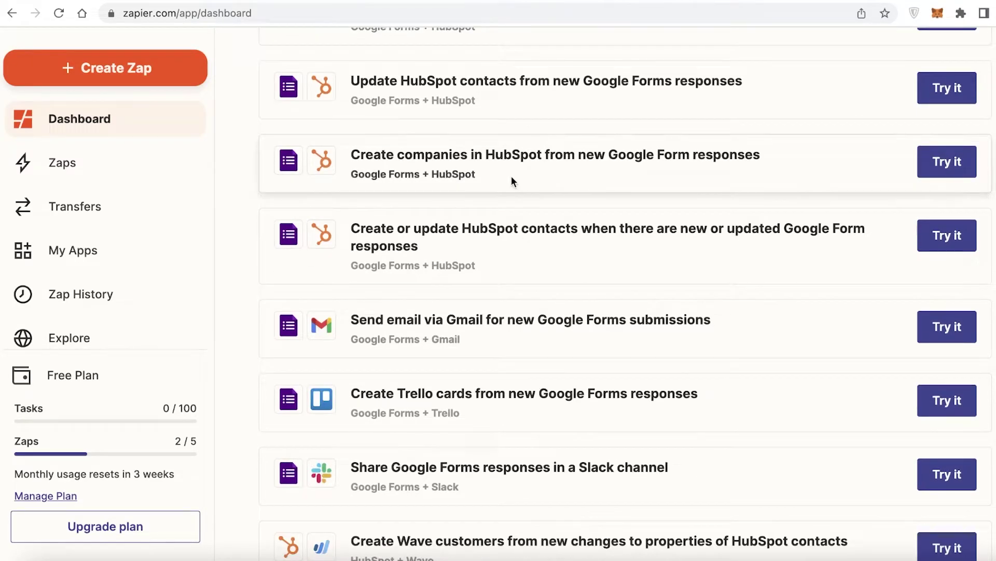
pyautogui.scroll(6, 519, 187)
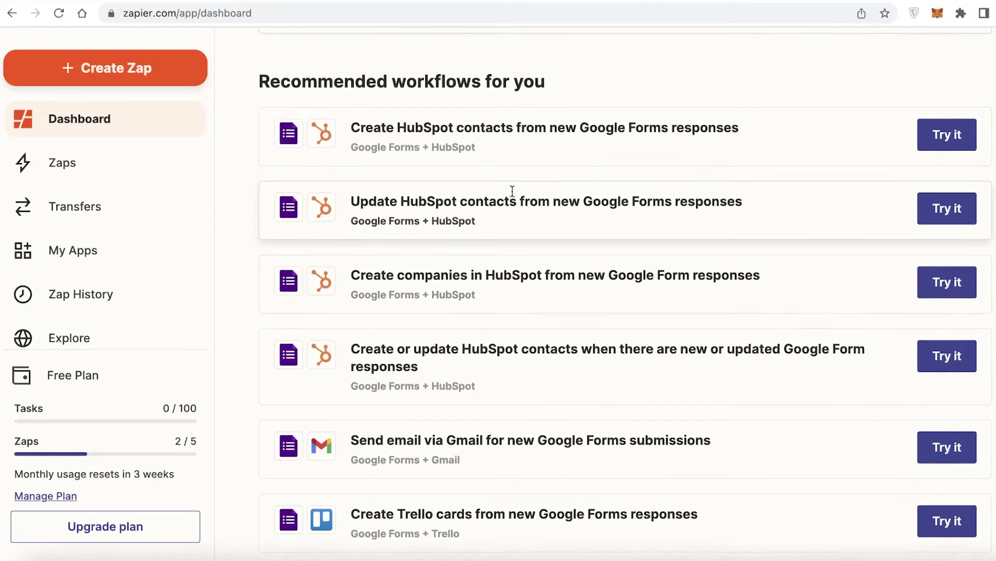
pyautogui.scroll(-1, 581, 220)
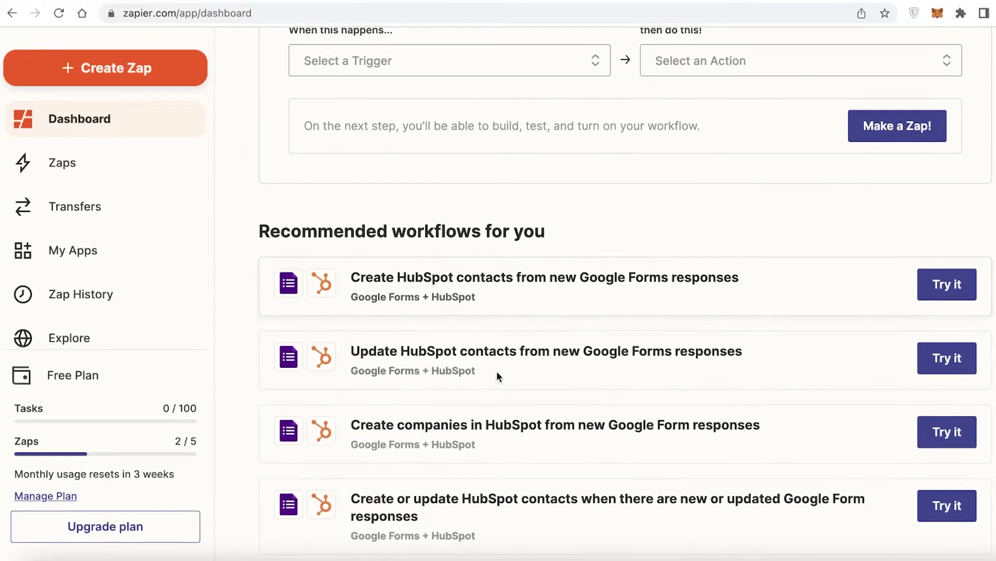
pyautogui.scroll(3, 803, 360)
pyautogui.scroll(-6, 377, 242)
pyautogui.scroll(1, 417, 112)
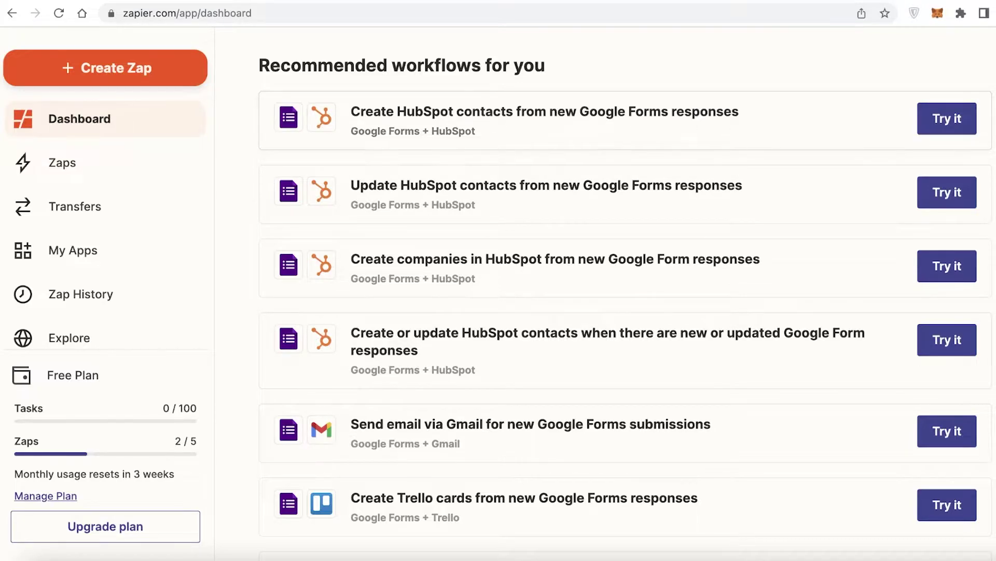
# Start the "Create HubSpot contacts from new Google Forms responses" template with the connected Google Forms account
pyautogui.click(940, 118)
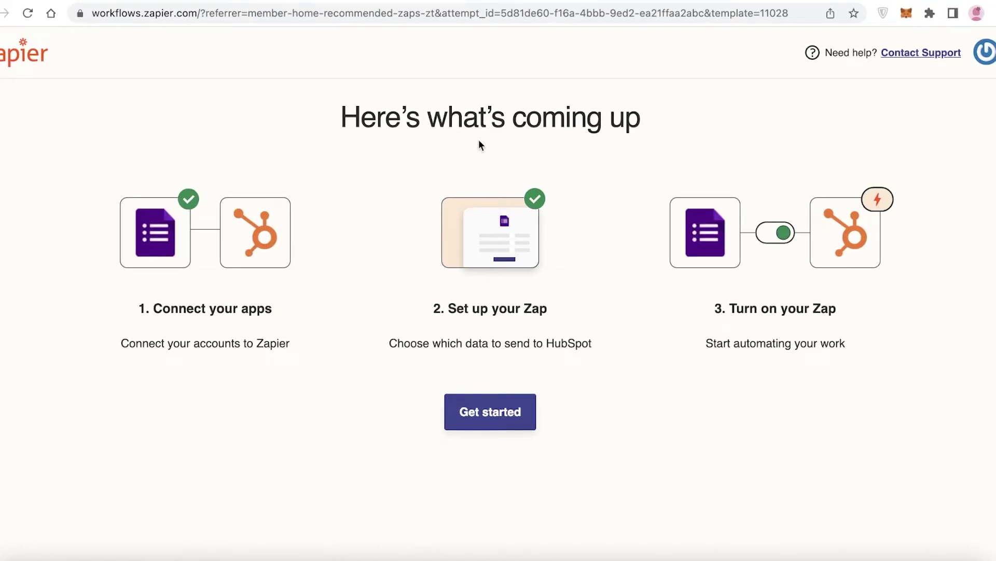
pyautogui.click(450, 418)
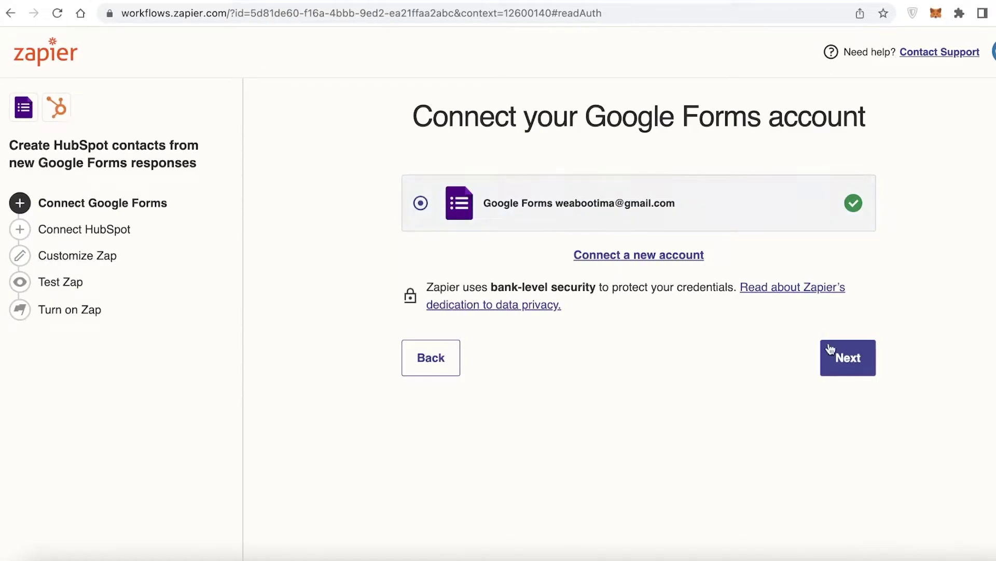
pyautogui.click(842, 362)
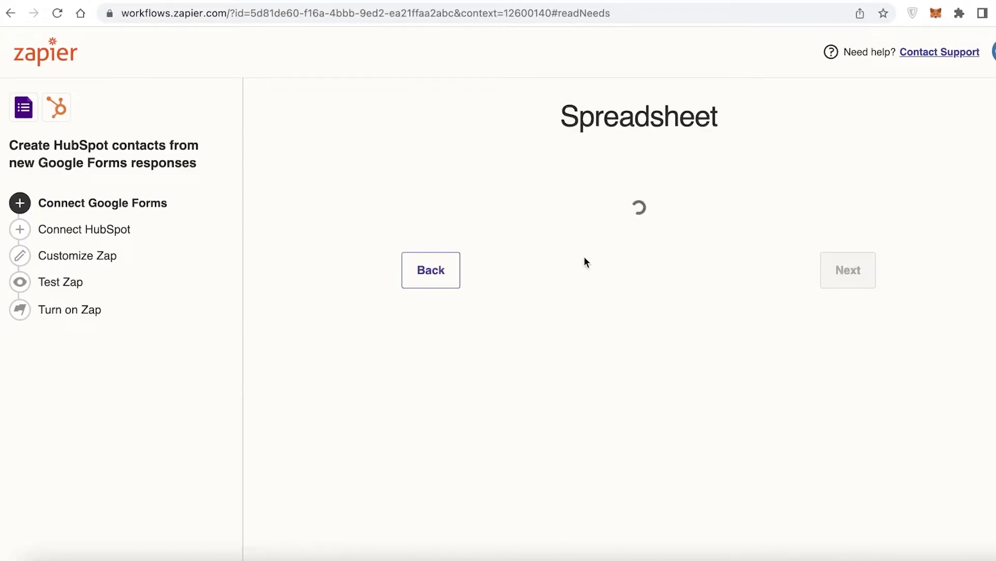
# Select the Redo spreadsheet and its worksheet as the source of the form responses
pyautogui.click(521, 196)
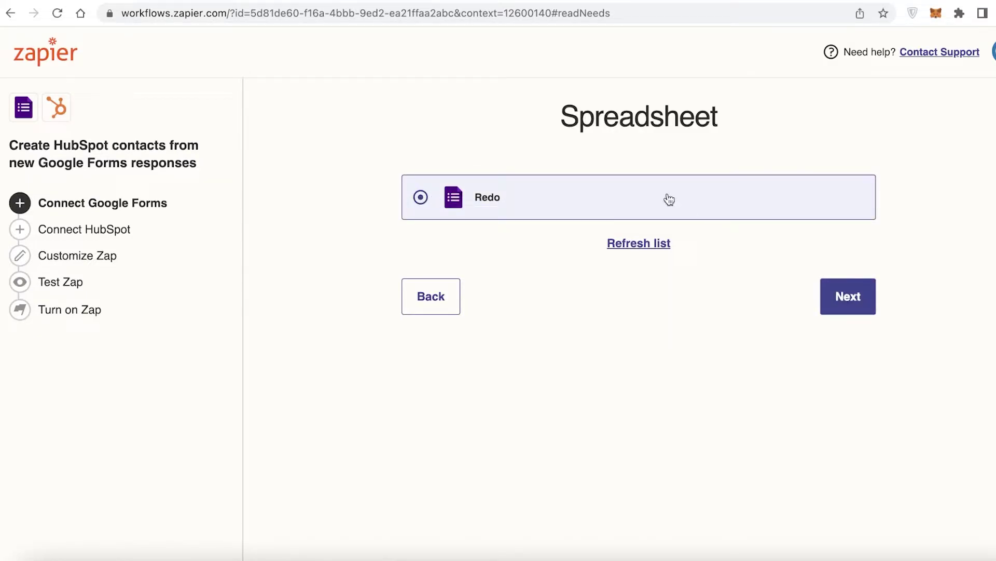
pyautogui.click(846, 304)
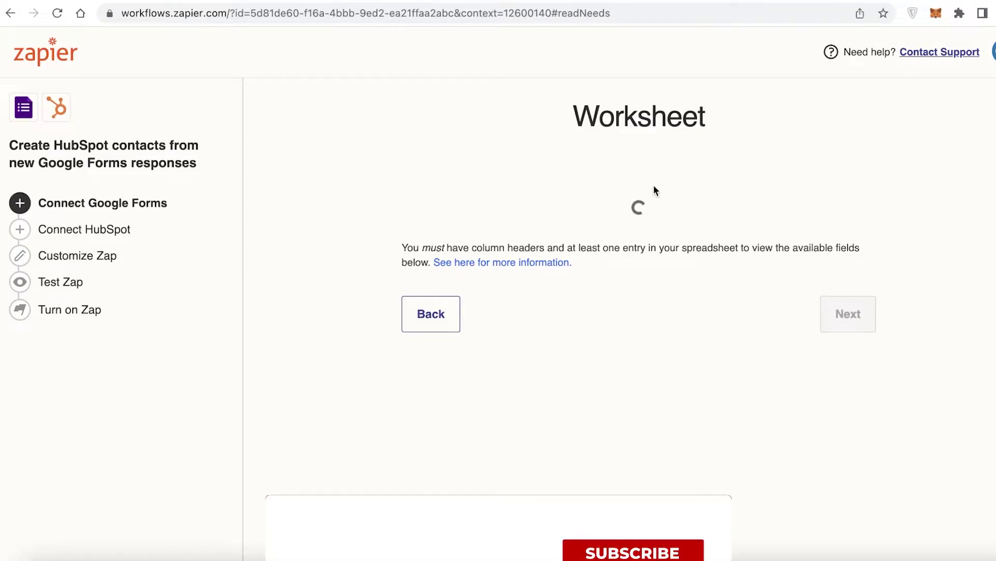
pyautogui.click(747, 207)
pyautogui.click(859, 347)
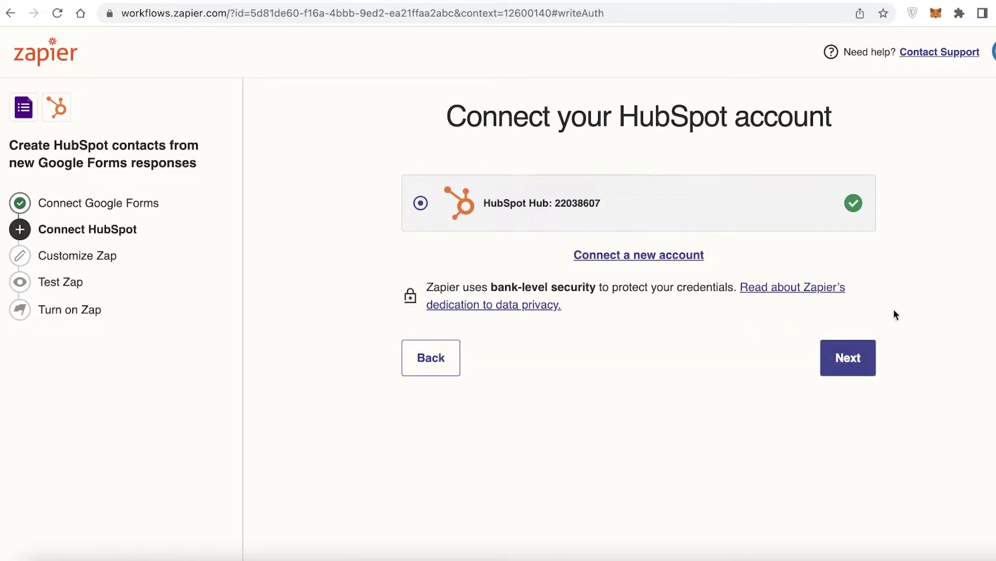
# Continue with the connected HubSpot account, and choose another template instead of using advanced mode
pyautogui.click(848, 358)
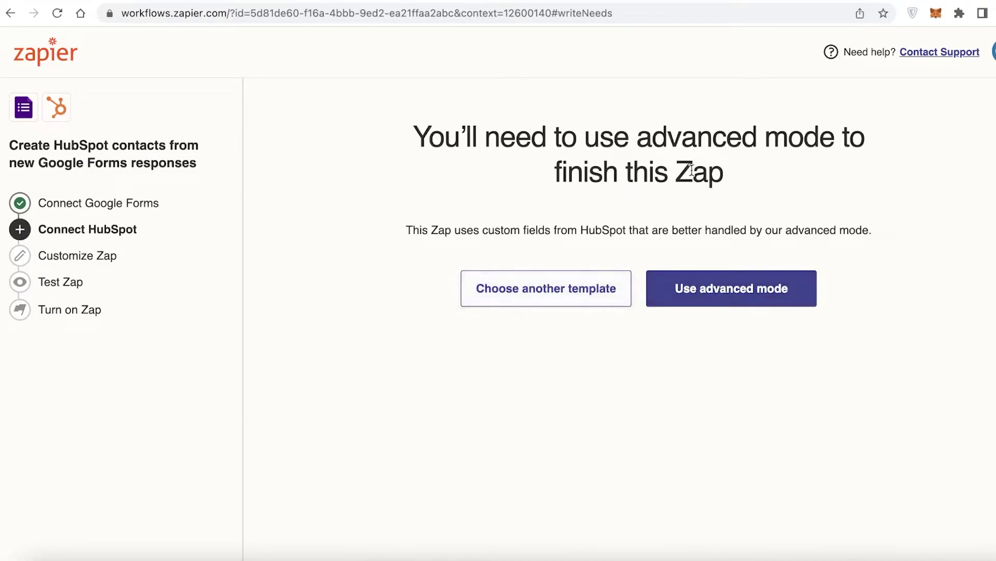
pyautogui.click(565, 297)
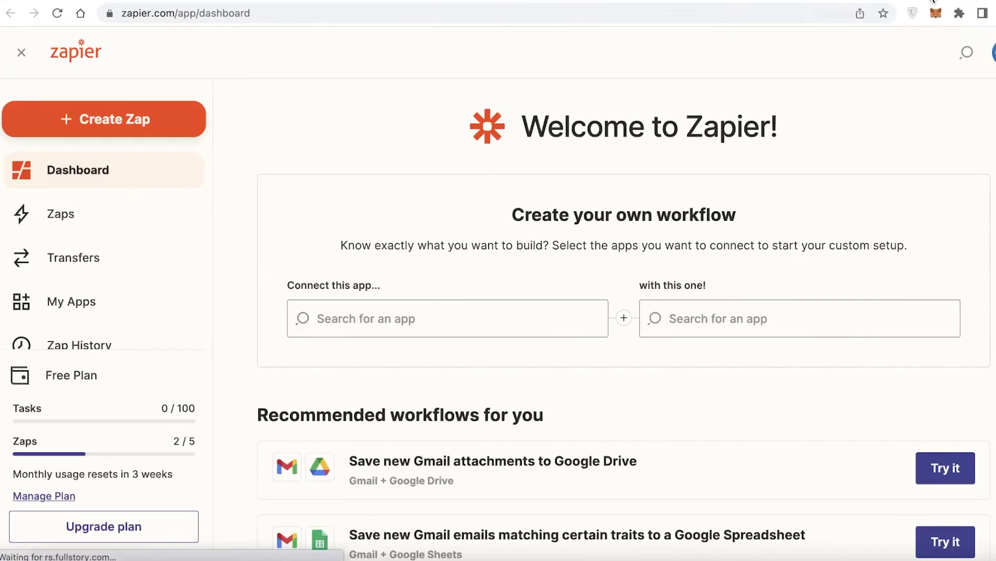
pyautogui.scroll(-5, 579, 129)
pyautogui.scroll(5, 438, 228)
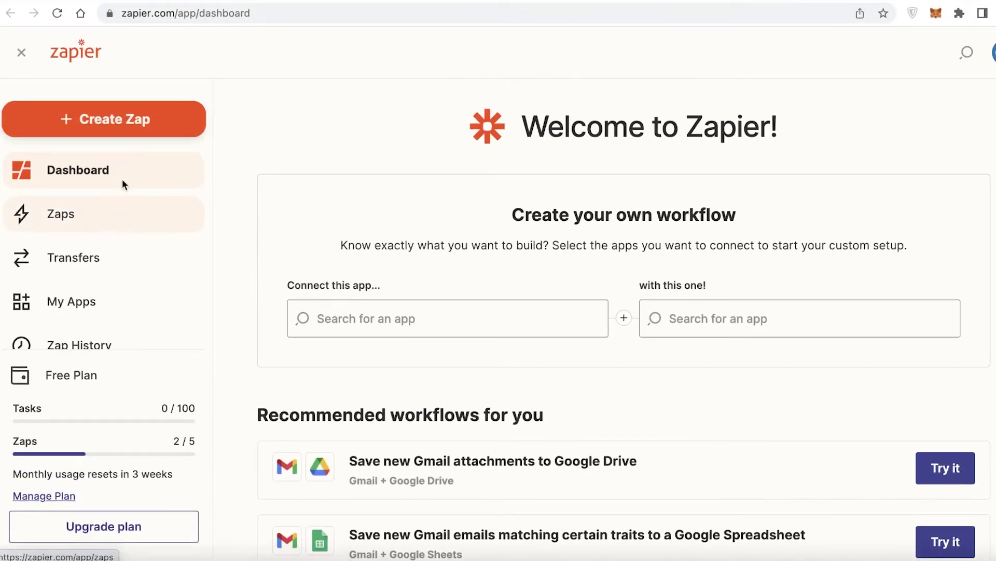
# Leave the newly opened Zap draft for the Zaps list and move all Zaps in the Home folder to the trash
pyautogui.click(145, 121)
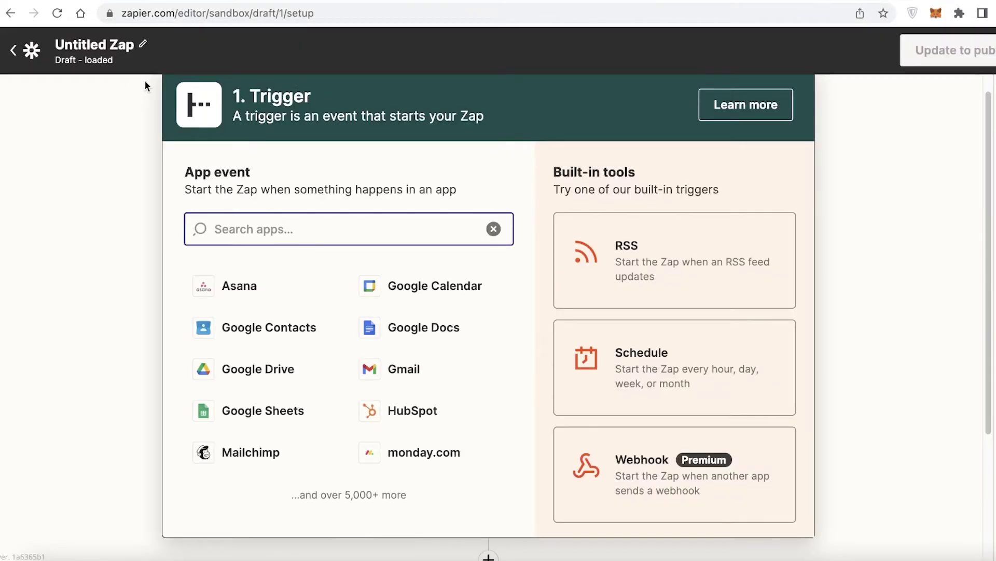
pyautogui.click(64, 51)
pyautogui.click(13, 50)
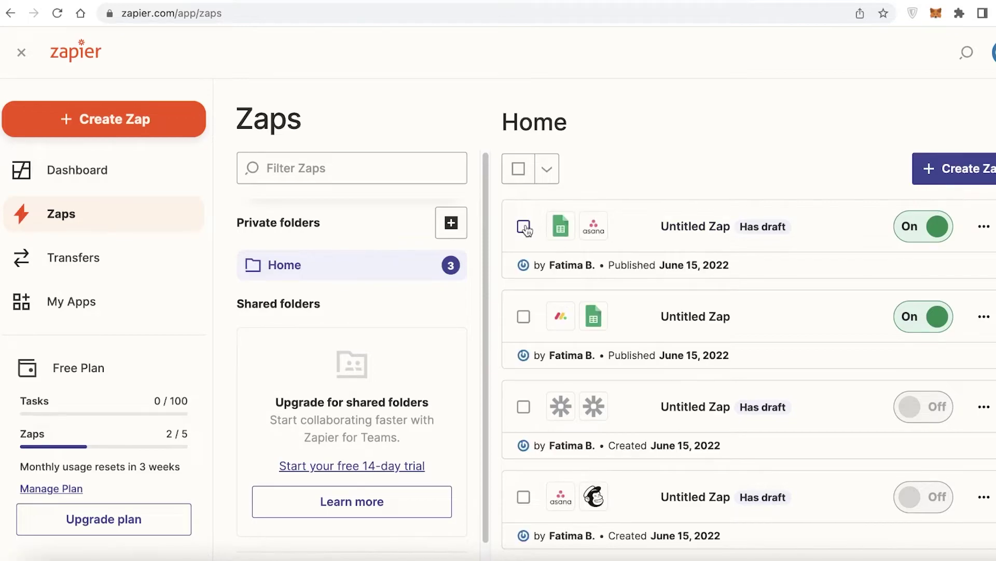
pyautogui.click(524, 226)
pyautogui.click(523, 316)
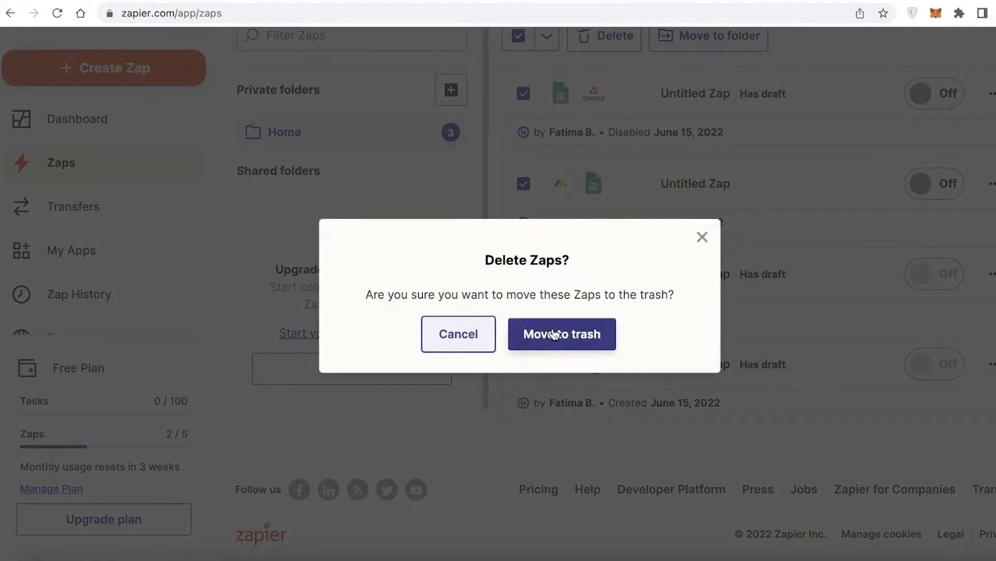
pyautogui.click(556, 334)
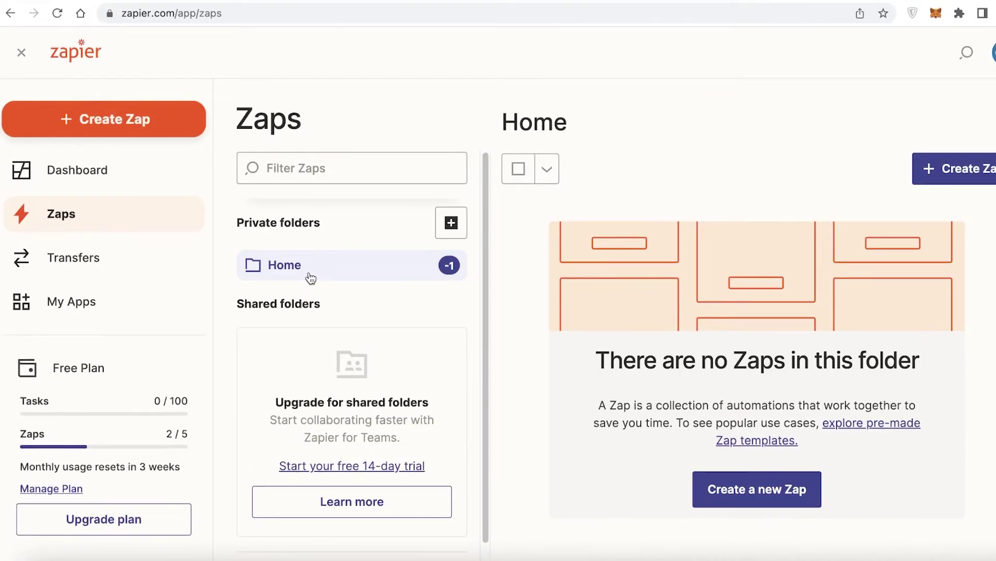
# Create a new Zap with HubSpot as its trigger app
pyautogui.click(120, 134)
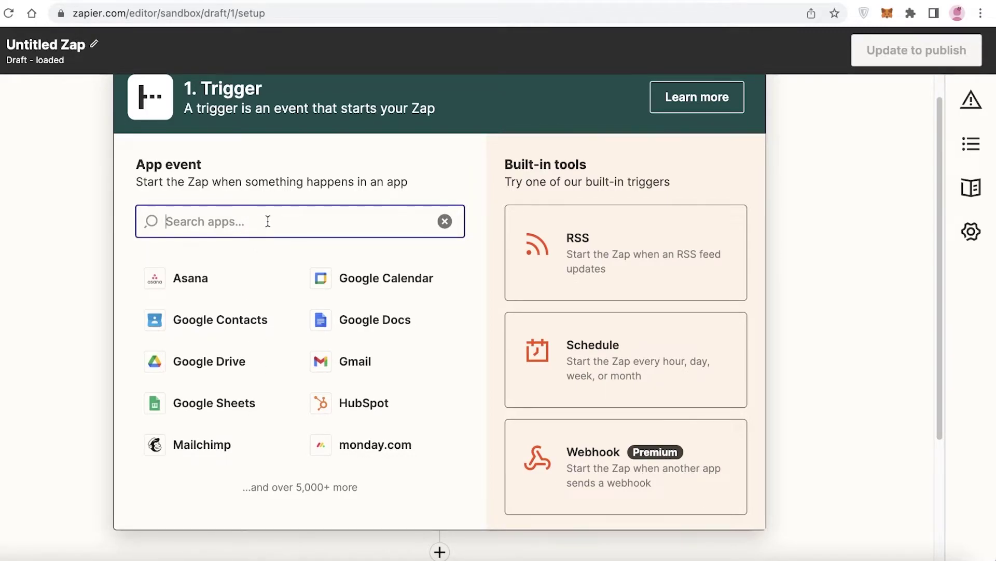
pyautogui.click(364, 403)
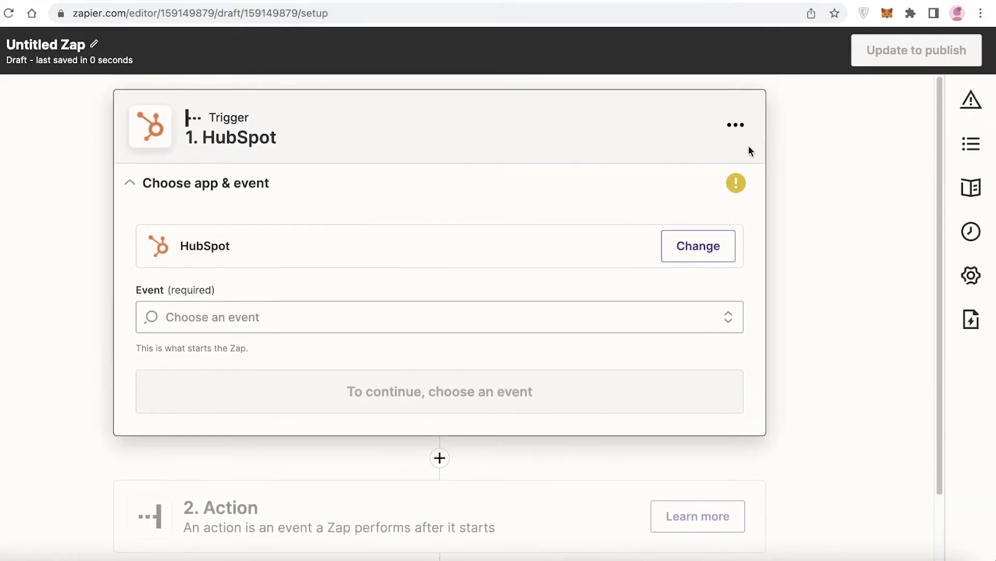
pyautogui.scroll(-2, 474, 242)
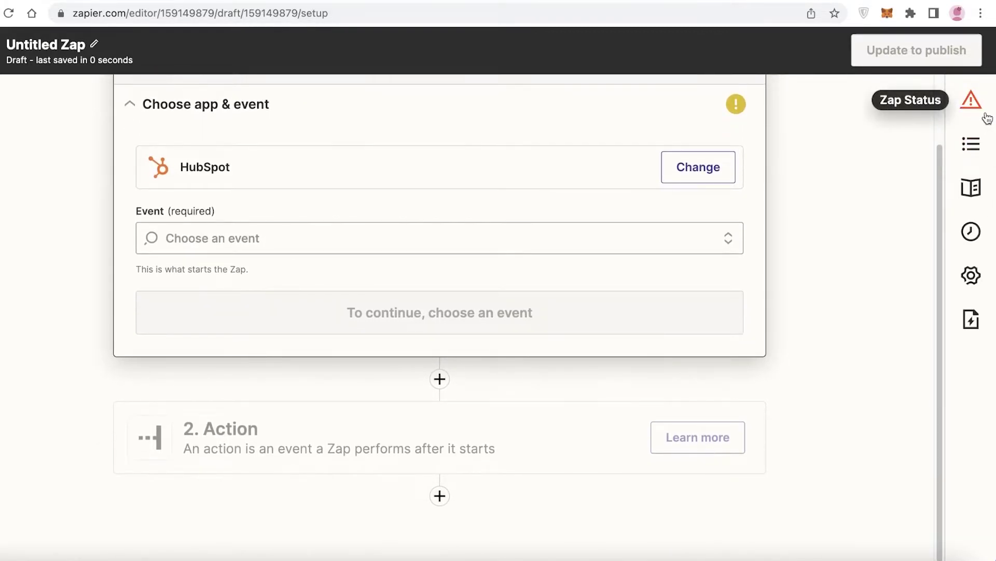
pyautogui.scroll(2, 935, 129)
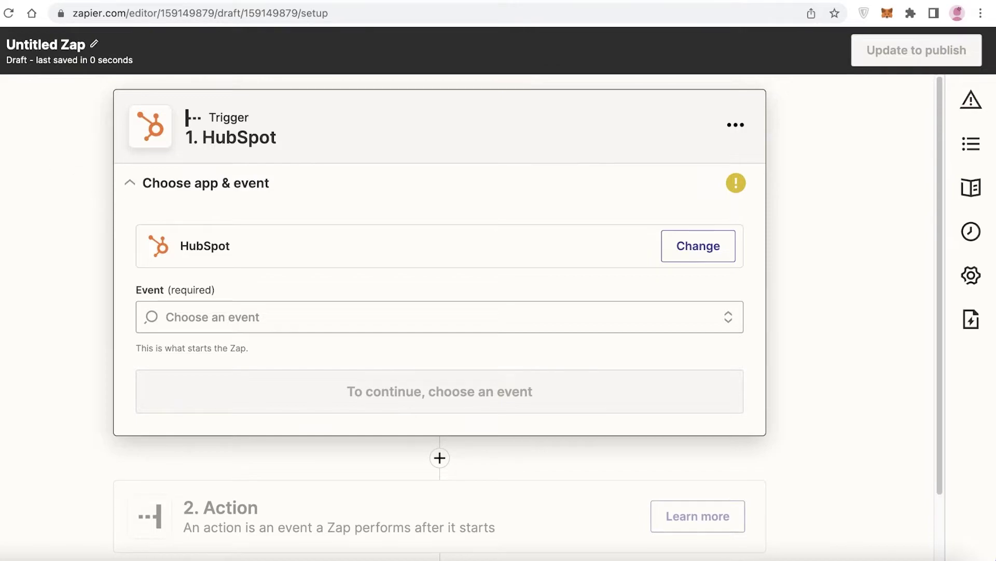
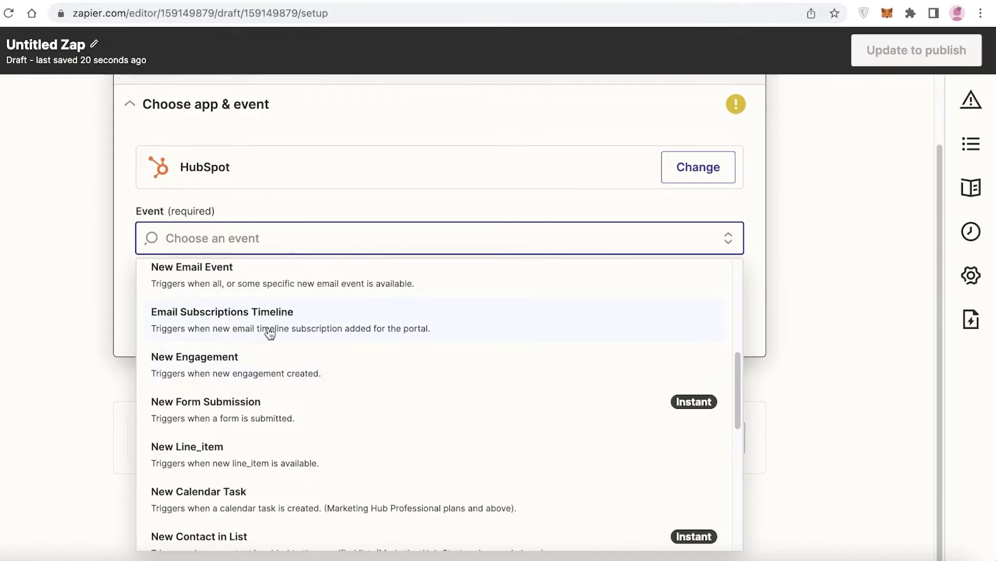
# Set the HubSpot trigger event to New Deal and select the connected HubSpot account
pyautogui.click(171, 382)
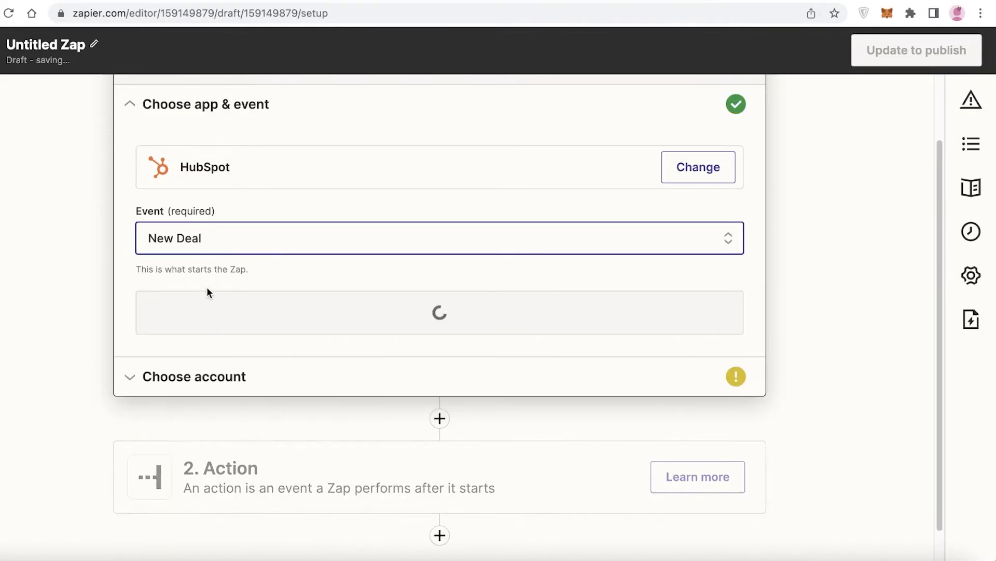
pyautogui.click(227, 323)
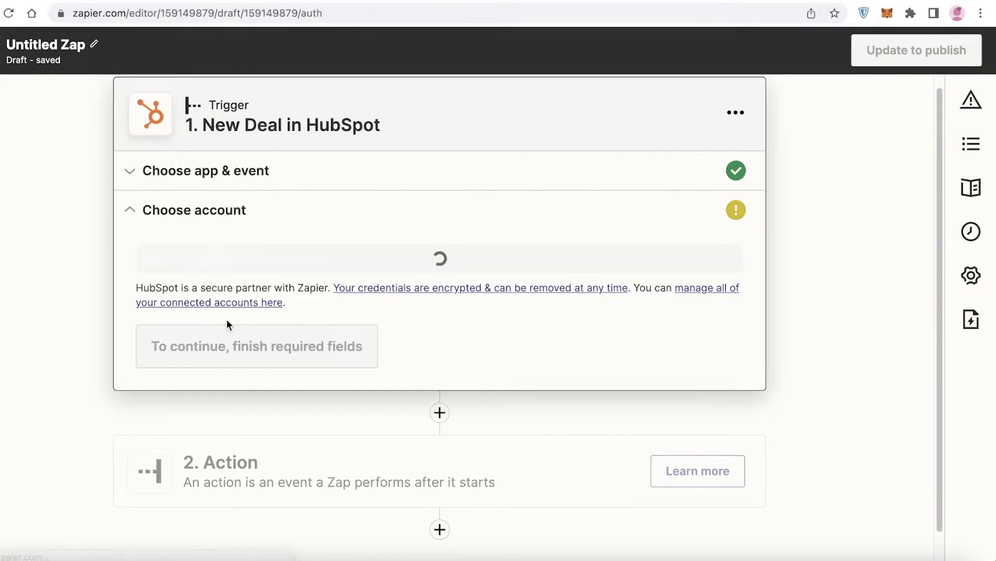
pyautogui.click(211, 277)
pyautogui.click(200, 391)
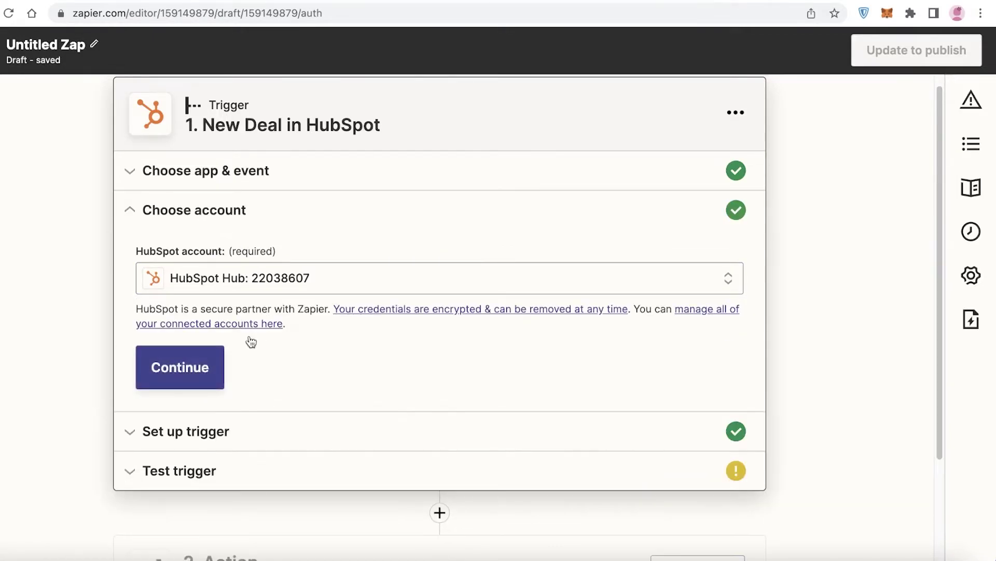
# Test the New Deal trigger for the connected HubSpot account and continue with the example deal
pyautogui.scroll(-2, 154, 275)
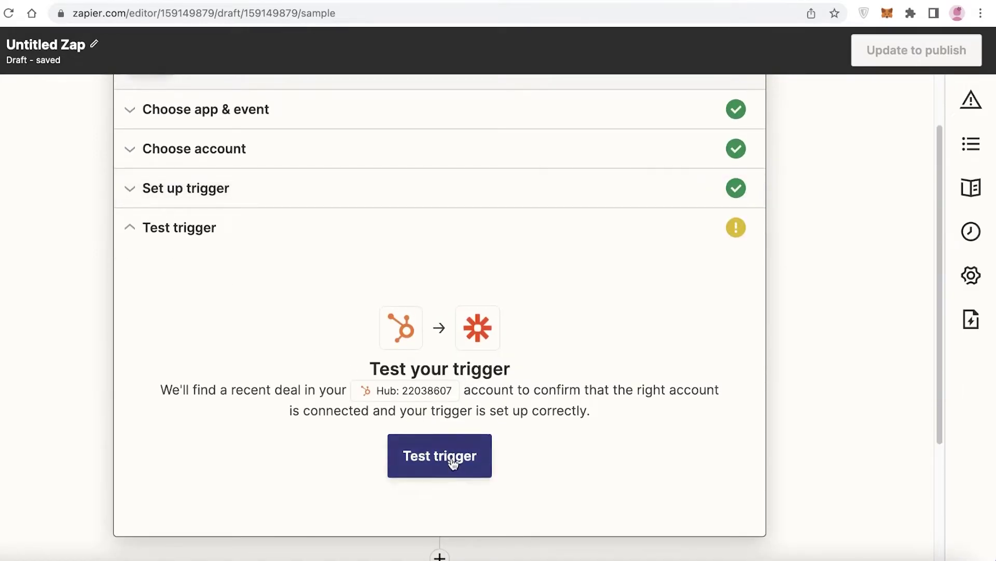
pyautogui.click(482, 459)
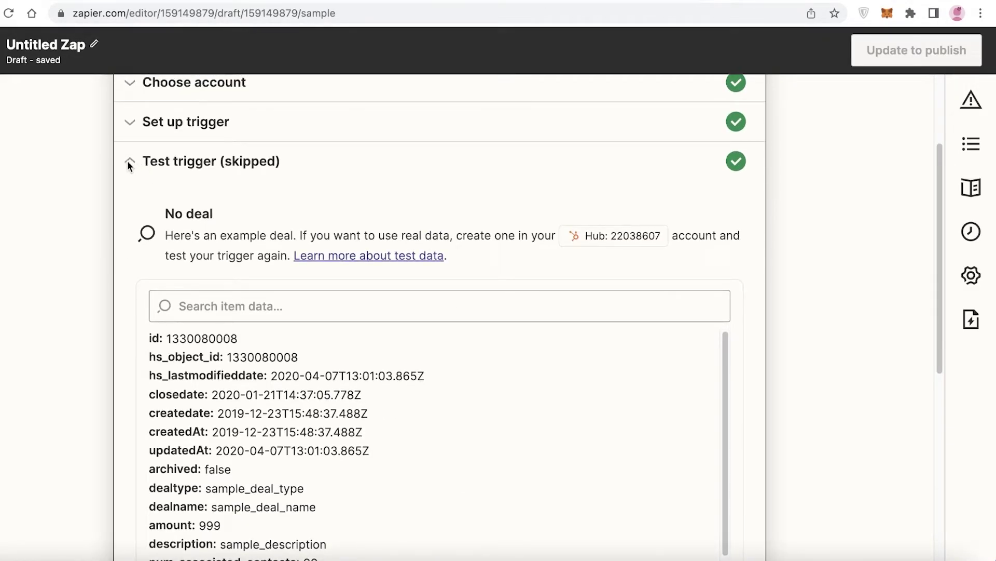
pyautogui.scroll(-5, 430, 274)
# Add Google Forms as the action app and set its event to Create Response
pyautogui.click(480, 275)
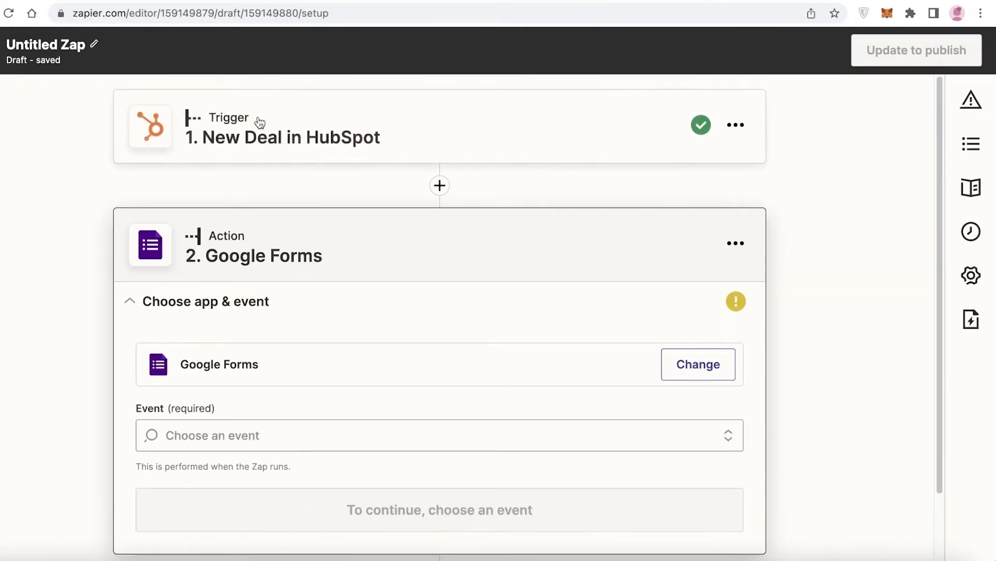
pyautogui.click(225, 125)
pyautogui.scroll(-5, 265, 258)
pyautogui.click(254, 450)
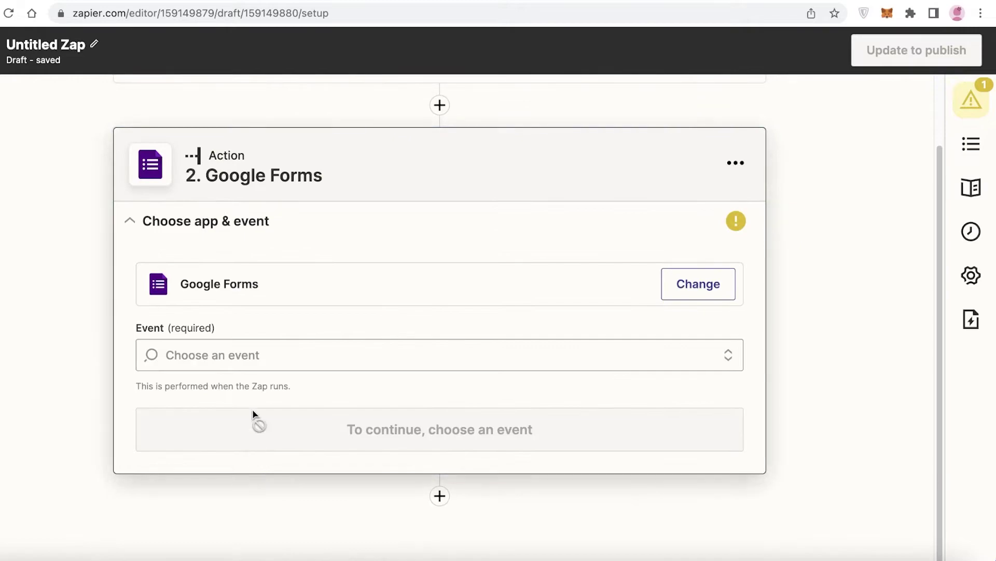
pyautogui.click(220, 353)
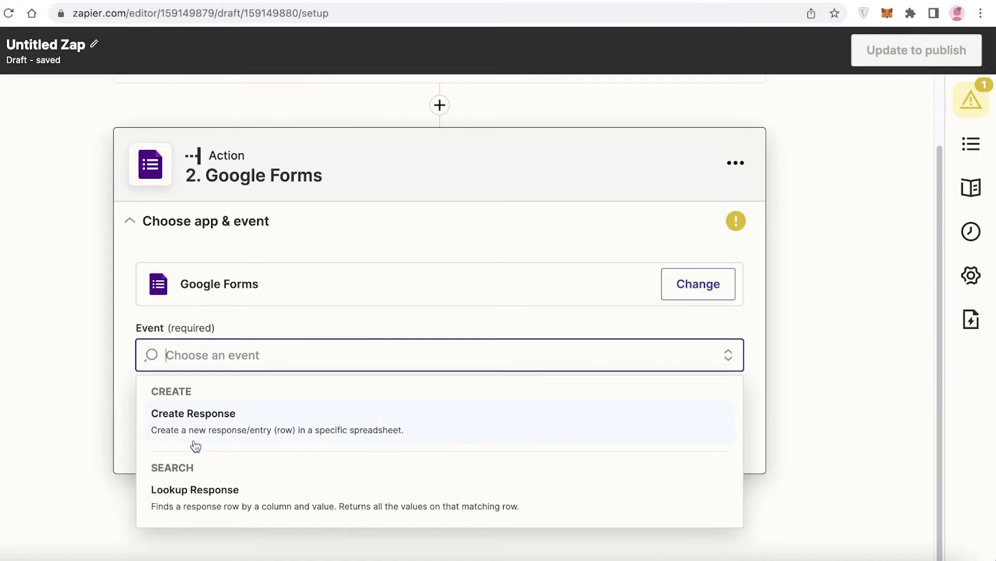
pyautogui.click(227, 442)
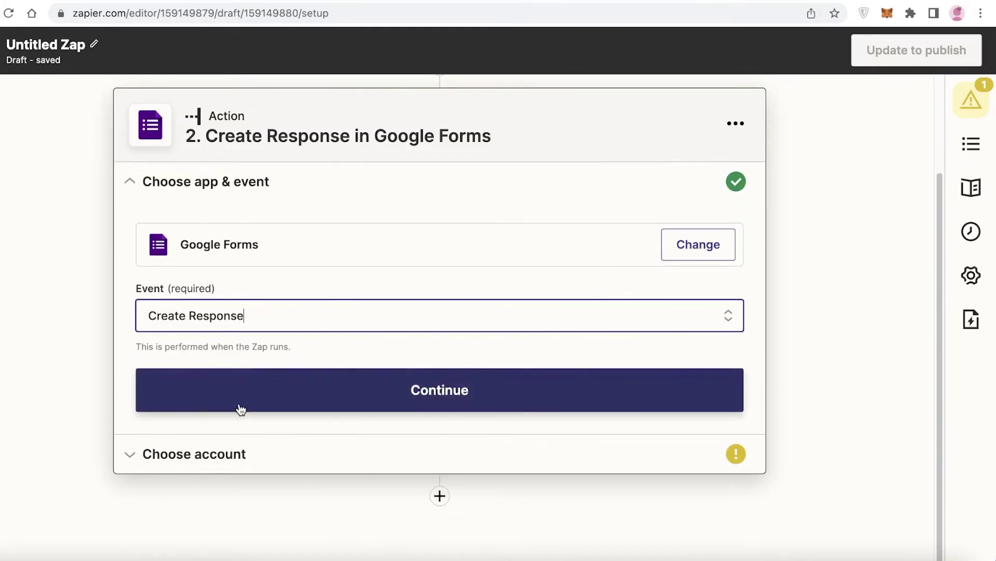
pyautogui.scroll(2, 932, 196)
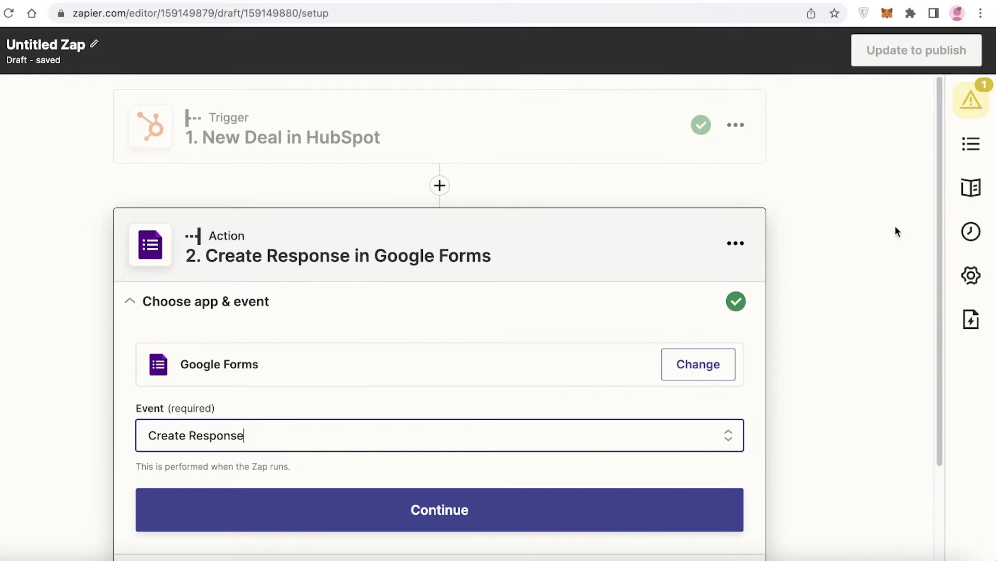
pyautogui.click(340, 385)
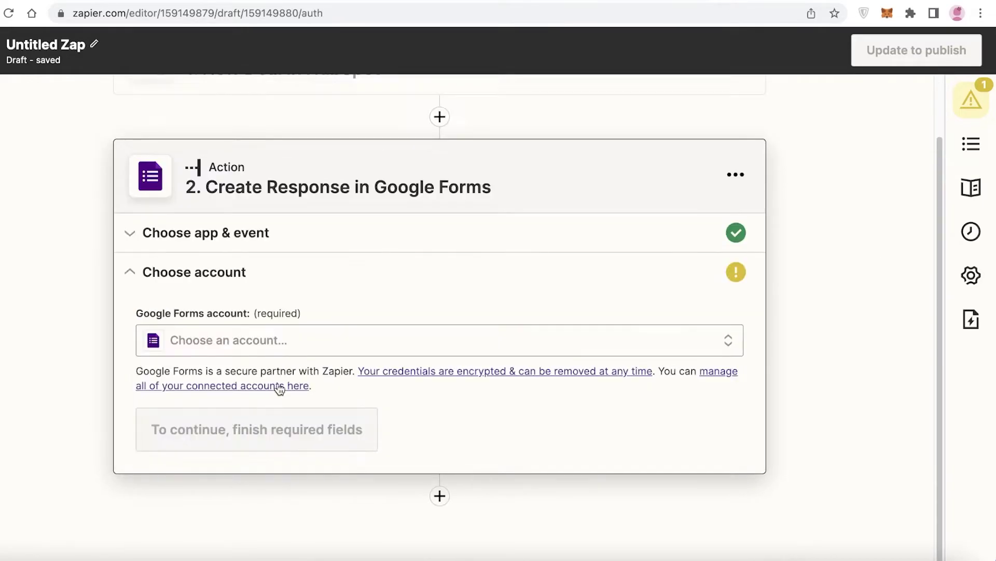
# Select the connected Google Forms account for the Create Response action and continue to its setup
pyautogui.click(305, 348)
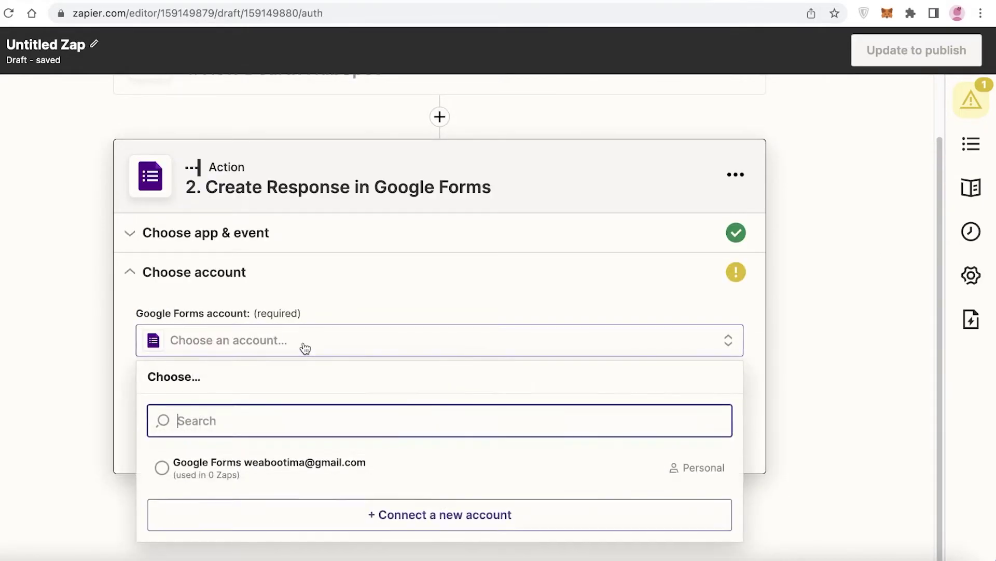
pyautogui.click(223, 470)
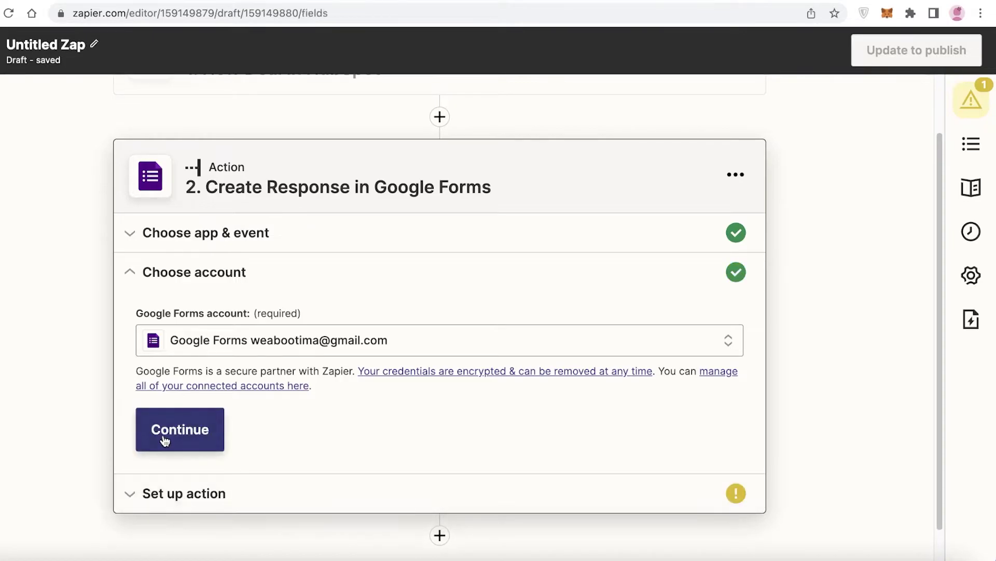
pyautogui.click(159, 428)
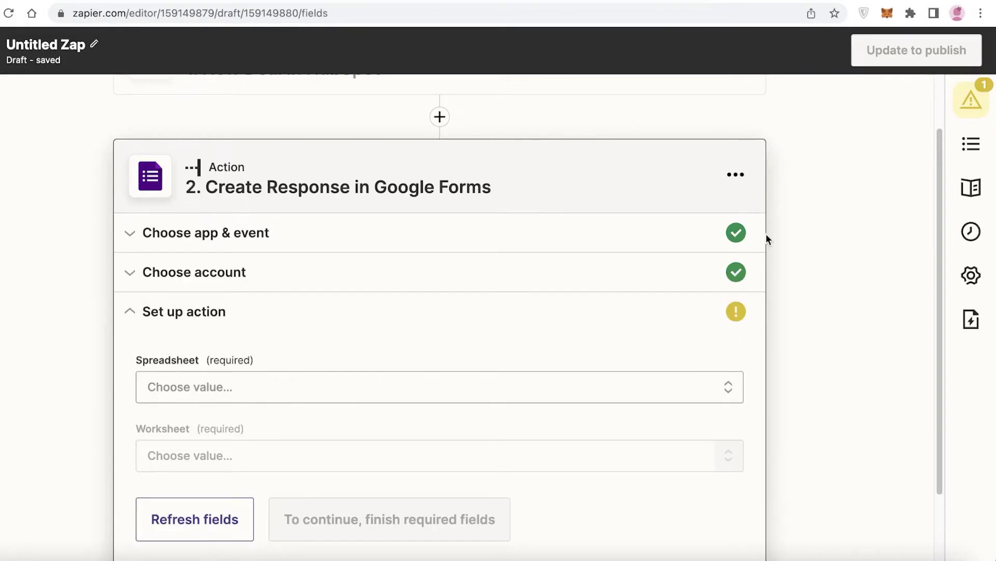
# Set the action's spreadsheet to Redo and its worksheet to Sheet1
pyautogui.click(525, 397)
pyautogui.click(271, 344)
pyautogui.click(207, 349)
pyautogui.click(193, 467)
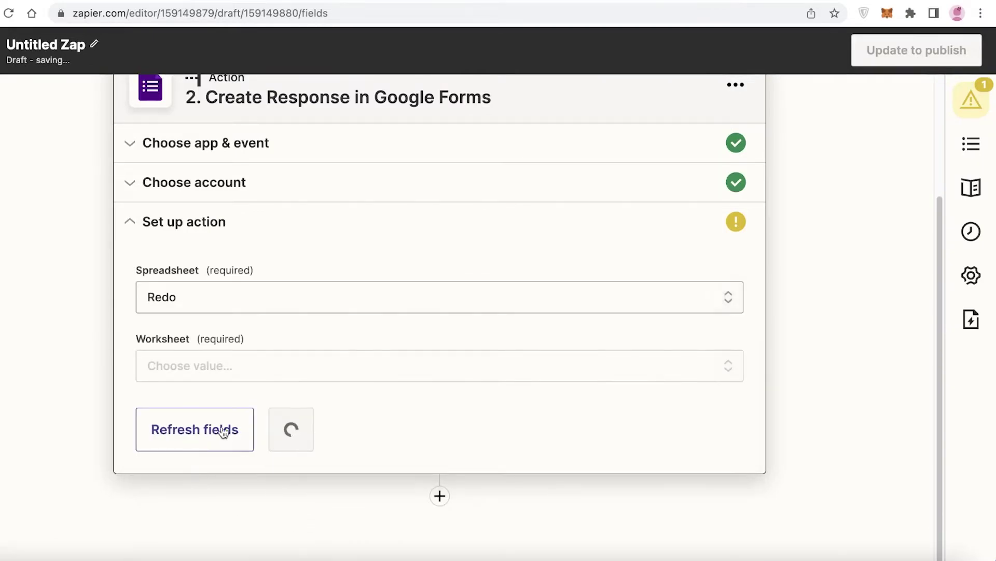
pyautogui.click(206, 481)
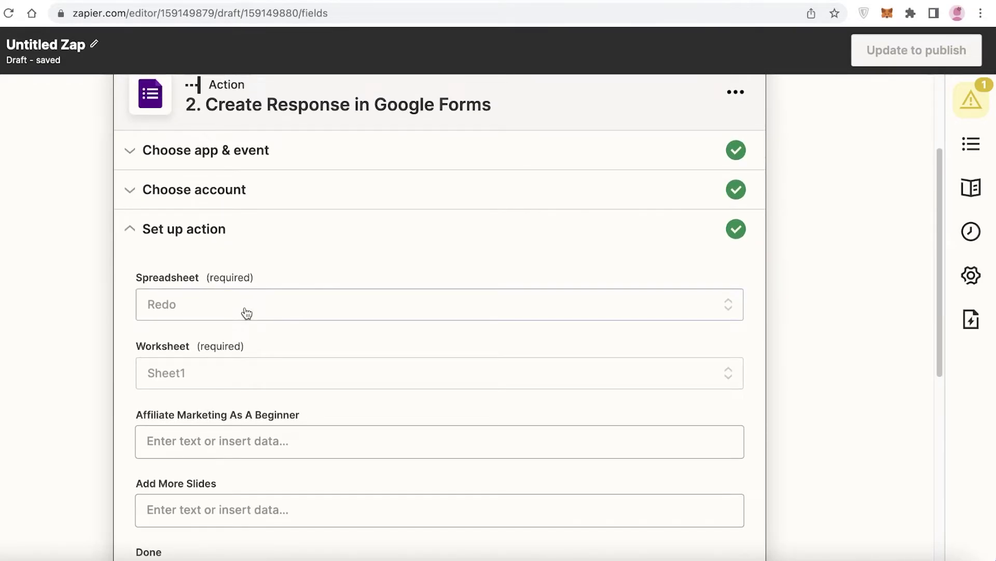
# Map the deal name to the Affiliate Marketing As A Beginner and Add More Slides fields, and skip the action test
pyautogui.scroll(-5, 247, 313)
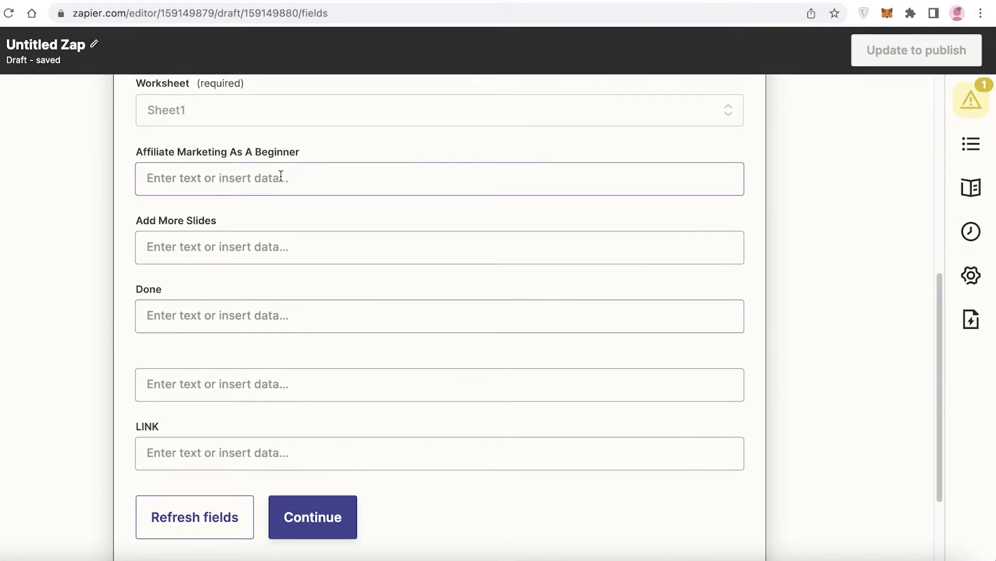
pyautogui.click(217, 269)
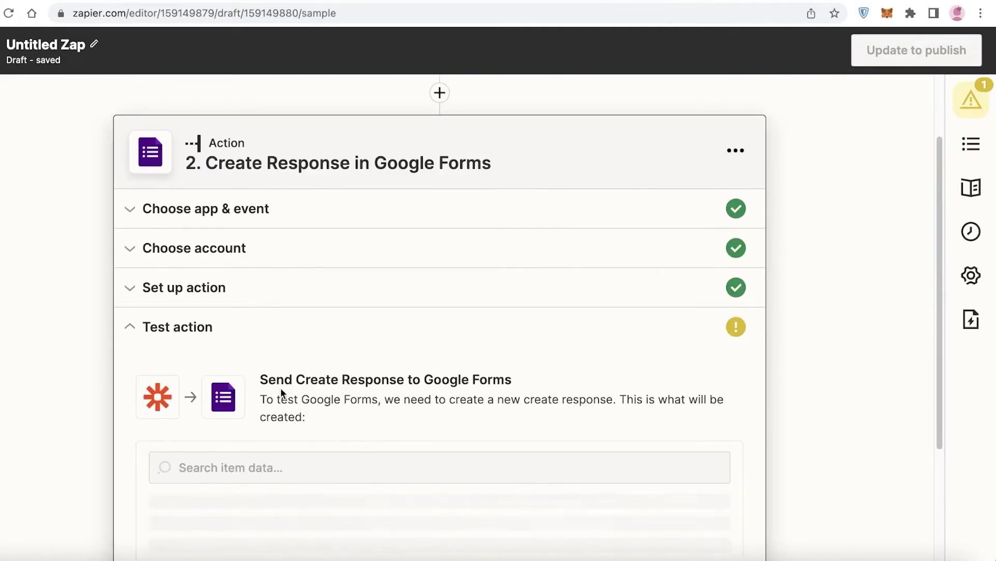
pyautogui.scroll(-3, 287, 379)
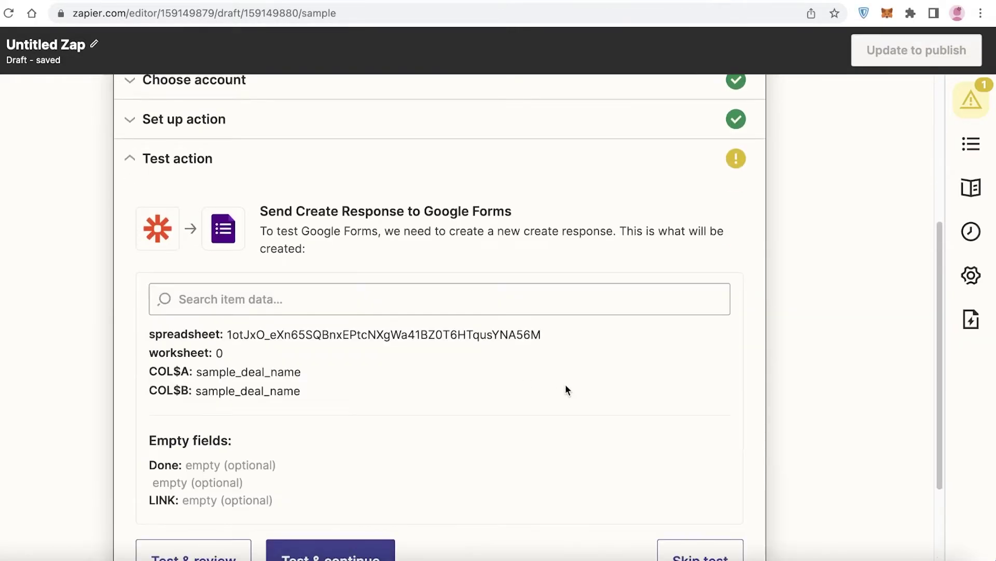
pyautogui.scroll(-3, 343, 379)
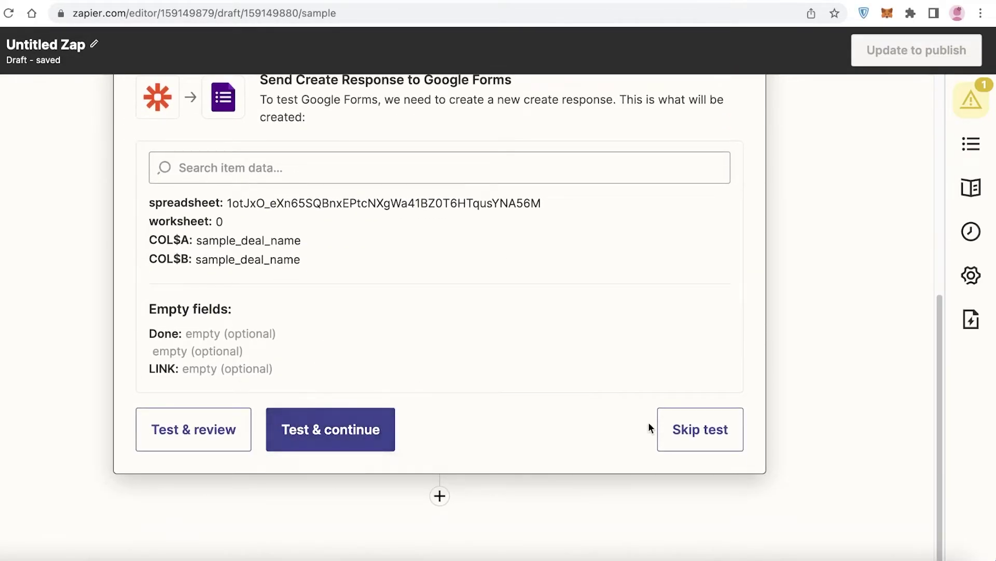
pyautogui.click(692, 428)
# Publish the HubSpot to Google Forms Zap and turn it on
pyautogui.click(528, 332)
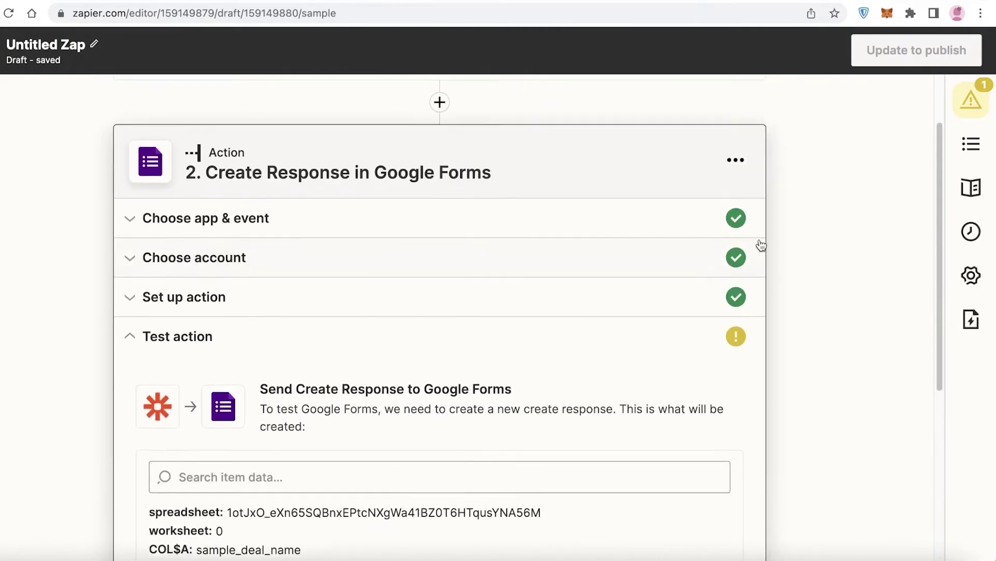
pyautogui.click(542, 540)
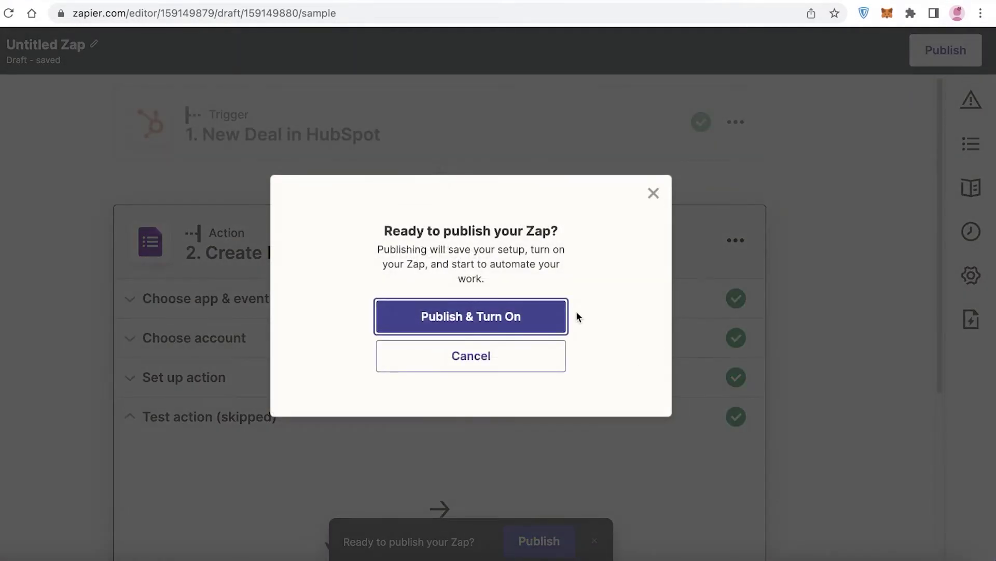
pyautogui.click(489, 318)
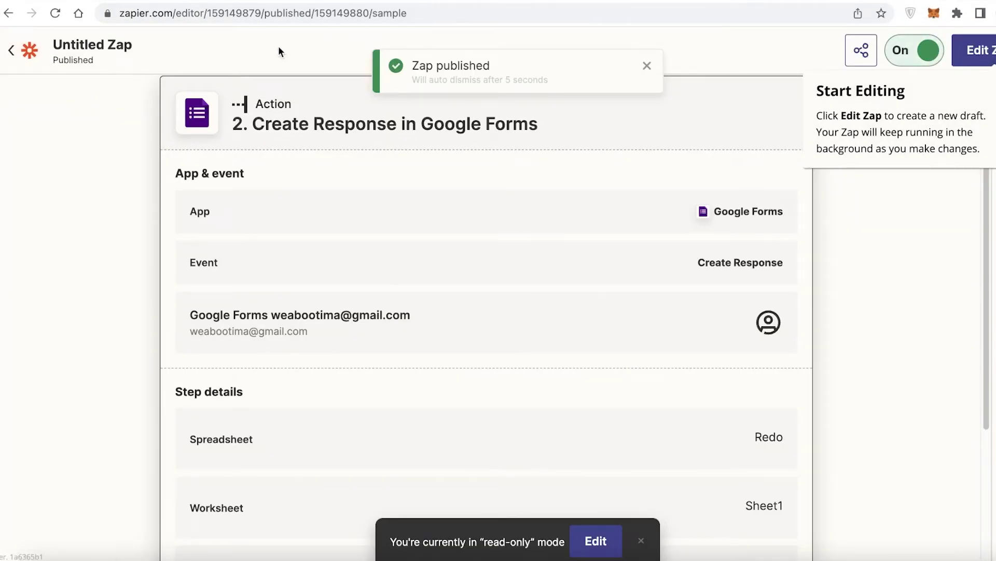
# Return to the Zaps list and turn off the newly published Zap
pyautogui.click(38, 55)
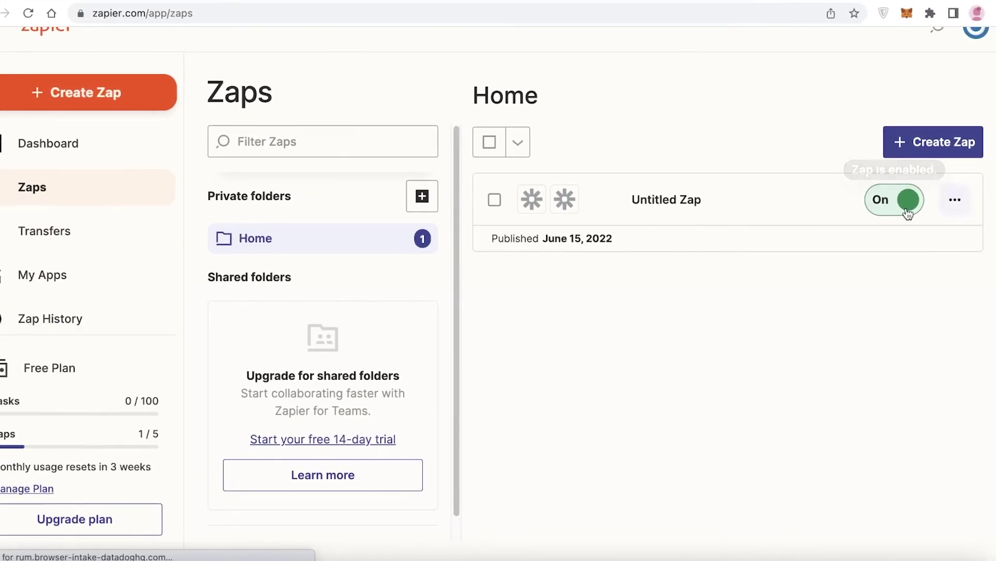
pyautogui.click(906, 208)
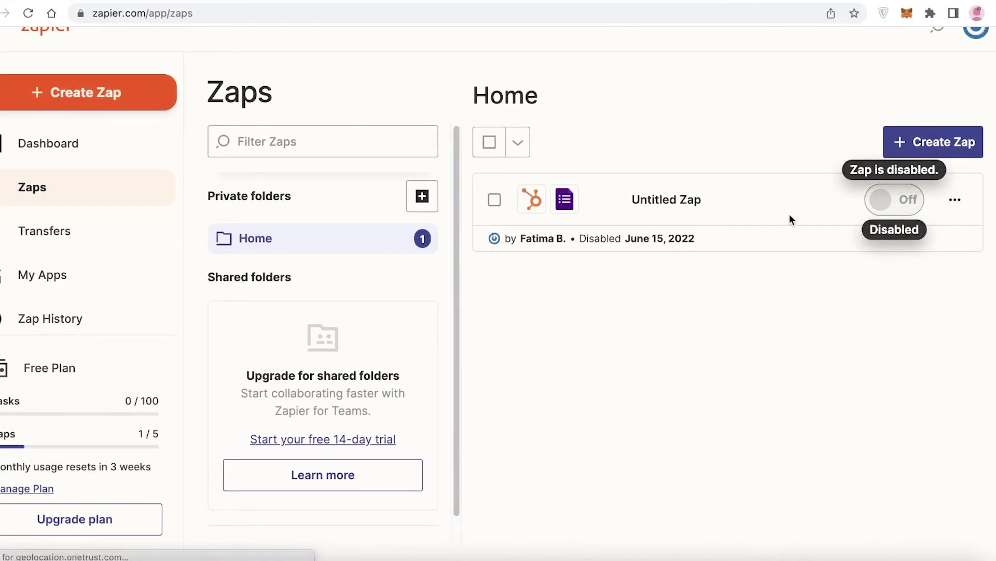
pyautogui.scroll(1, 111, 195)
# Open the Zapier dashboard and look over its workflow builder and recommended workflows
pyautogui.click(101, 181)
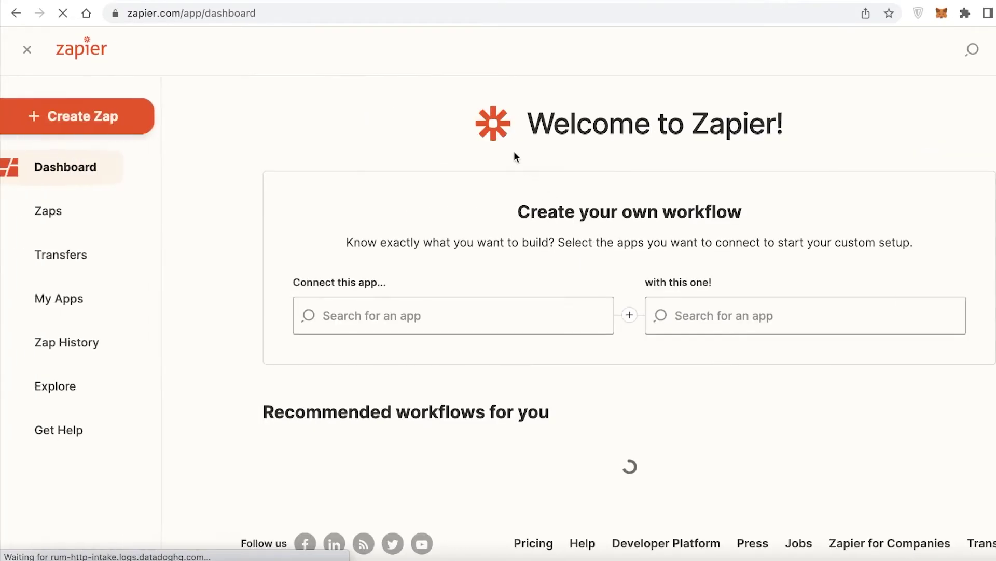
pyautogui.scroll(-2, 480, 199)
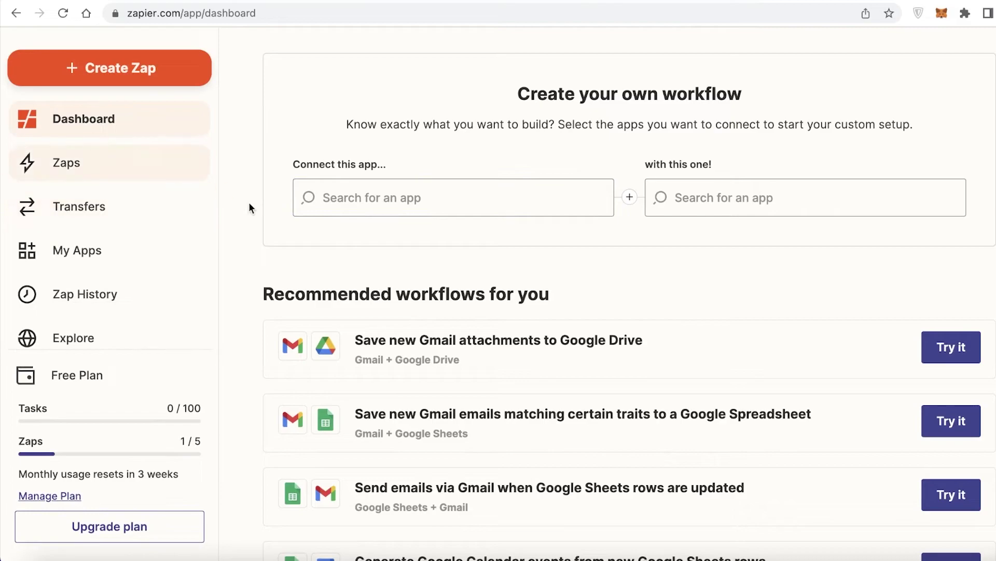
pyautogui.scroll(2, 248, 201)
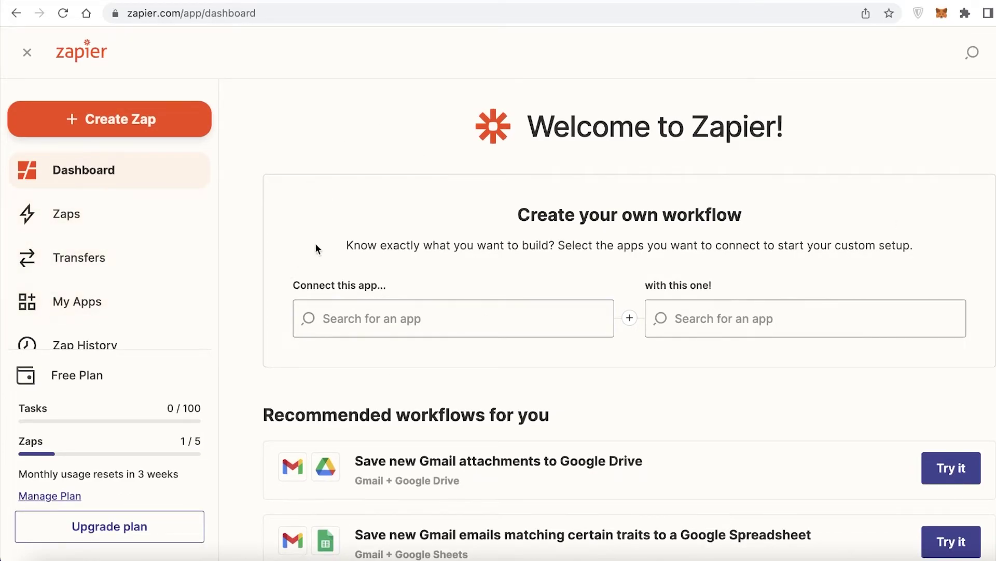
pyautogui.click(434, 319)
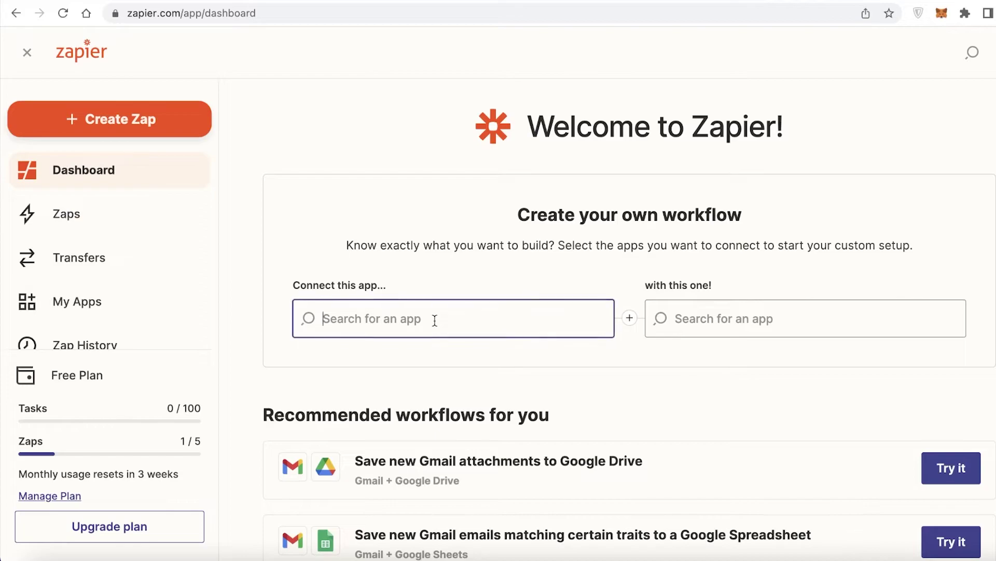
pyautogui.scroll(-1, 466, 285)
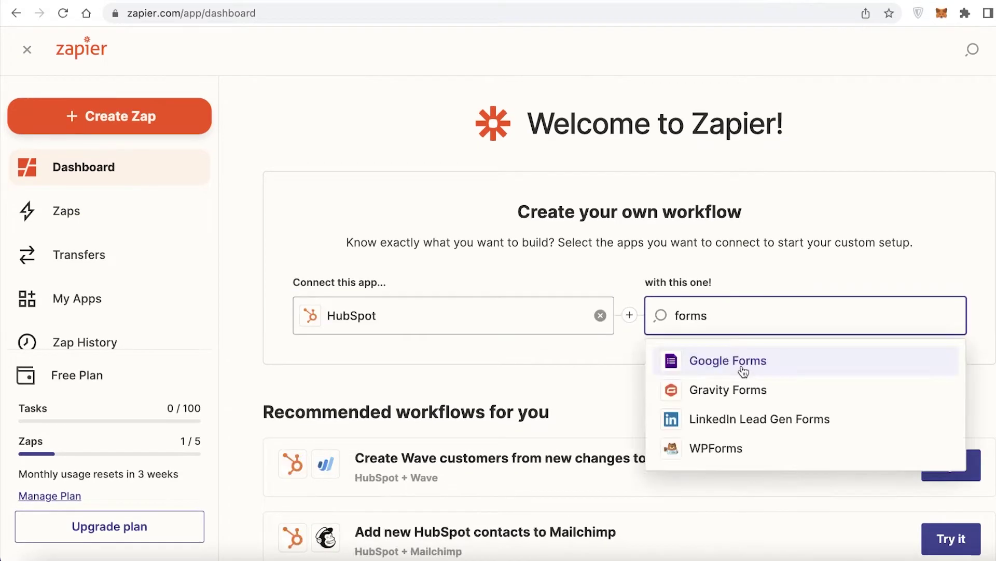
pyautogui.click(742, 368)
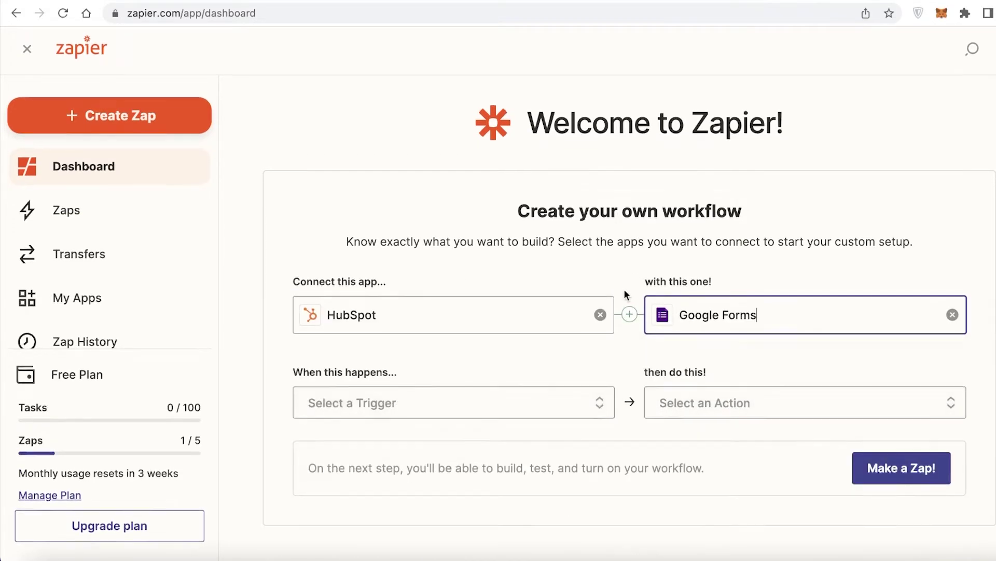
pyautogui.scroll(-3, 506, 306)
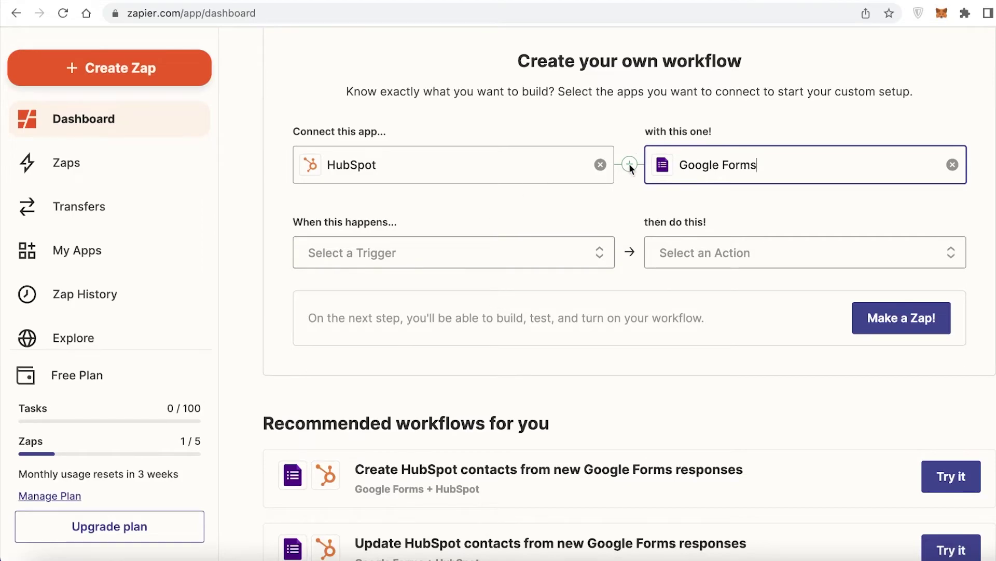
pyautogui.click(585, 256)
pyautogui.scroll(3, 502, 266)
pyautogui.click(503, 265)
pyautogui.click(601, 318)
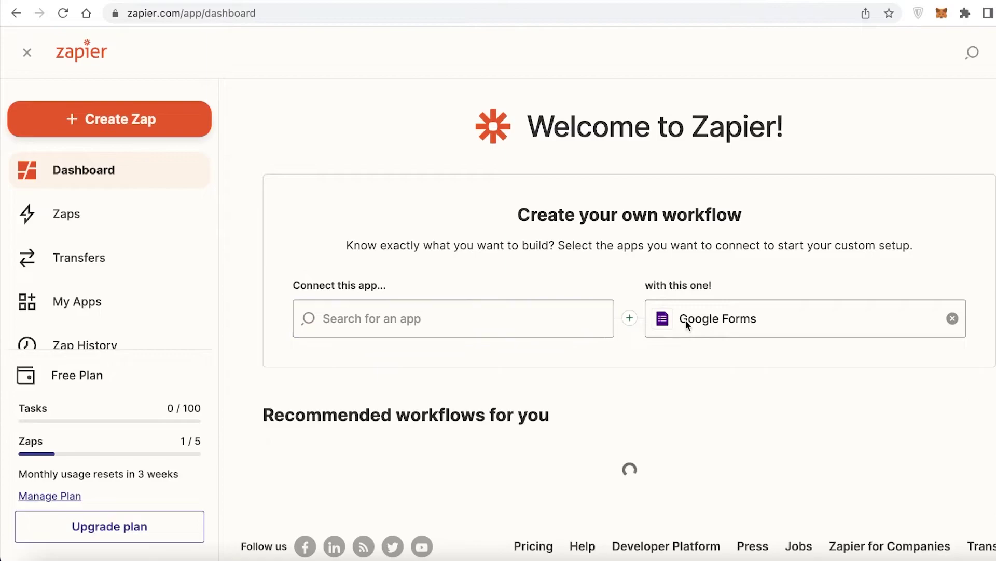
pyautogui.click(957, 322)
# Set up a custom workflow that connects Google Forms as the first app with HubSpot as the second
pyautogui.click(477, 327)
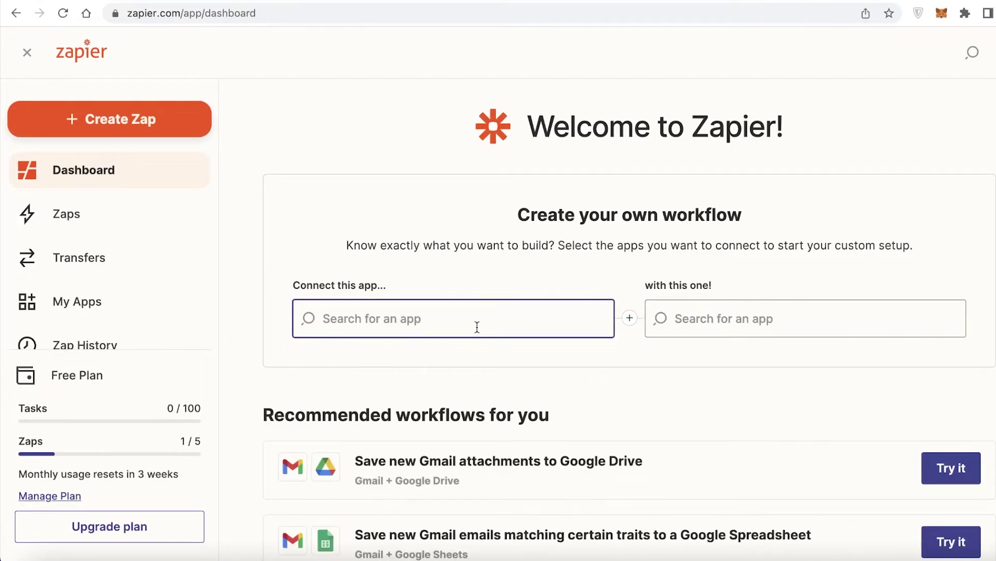
pyautogui.write('fo')
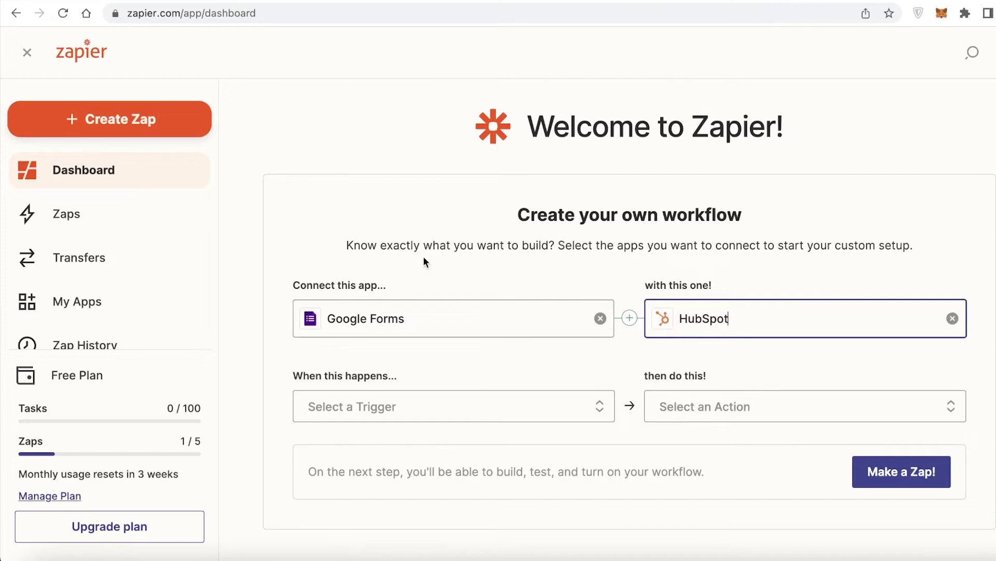
pyautogui.click(469, 280)
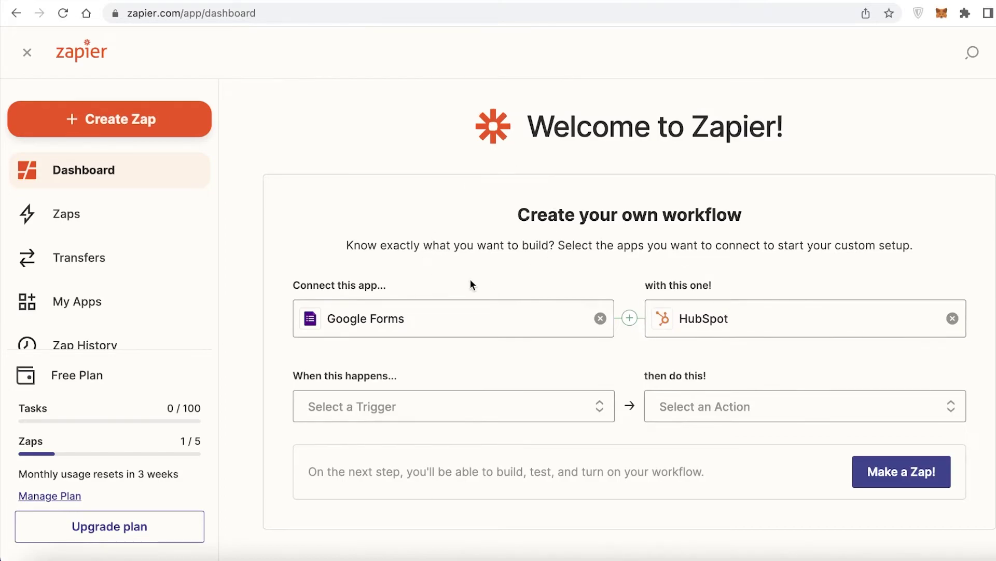
# Set the workflow's Google Forms trigger to New or Updated Response in Spreadsheet
pyautogui.scroll(-1, 349, 315)
pyautogui.scroll(-3, 348, 315)
pyautogui.click(407, 247)
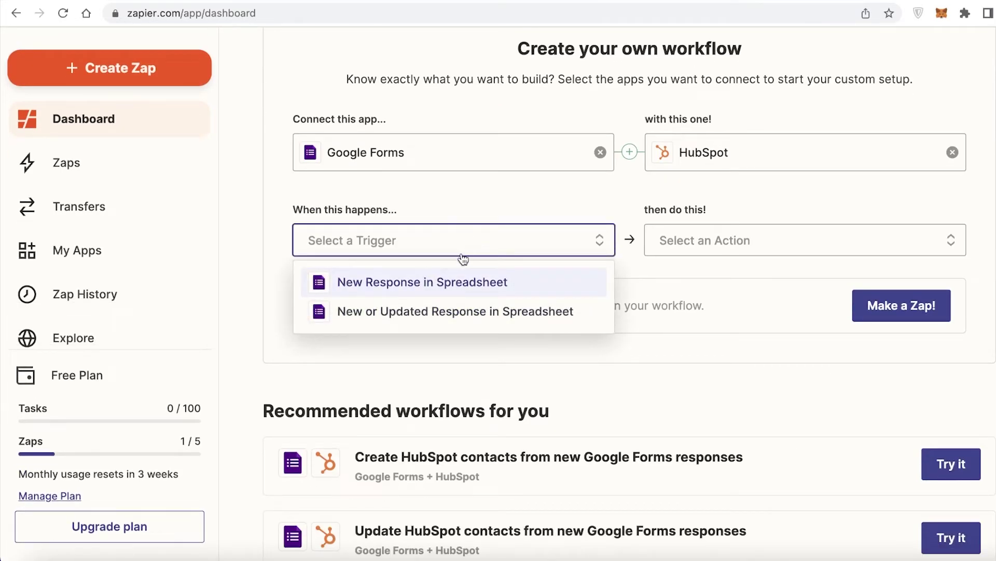
pyautogui.click(397, 314)
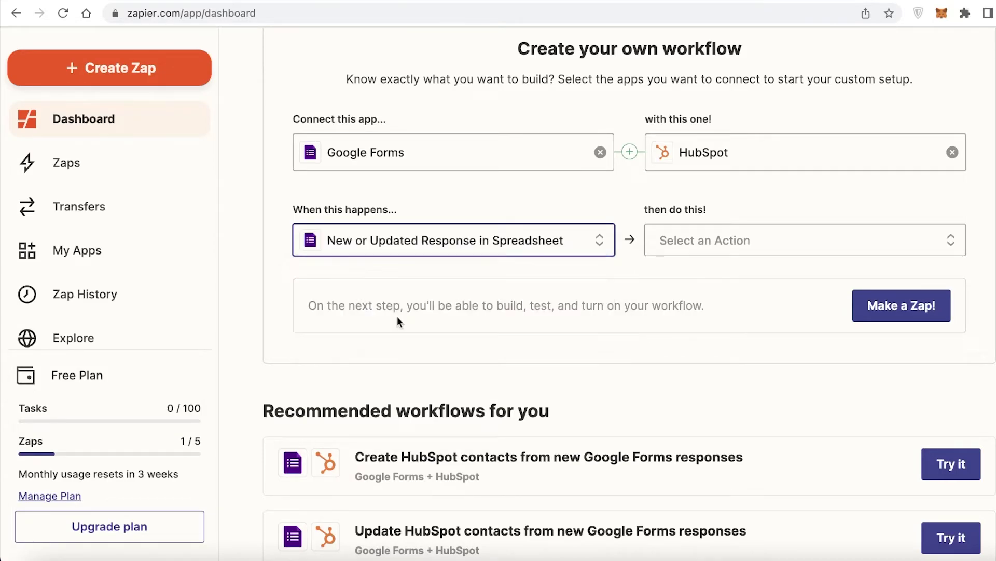
# Set the workflow's HubSpot action to Add Contact to List
pyautogui.scroll(-3, 465, 154)
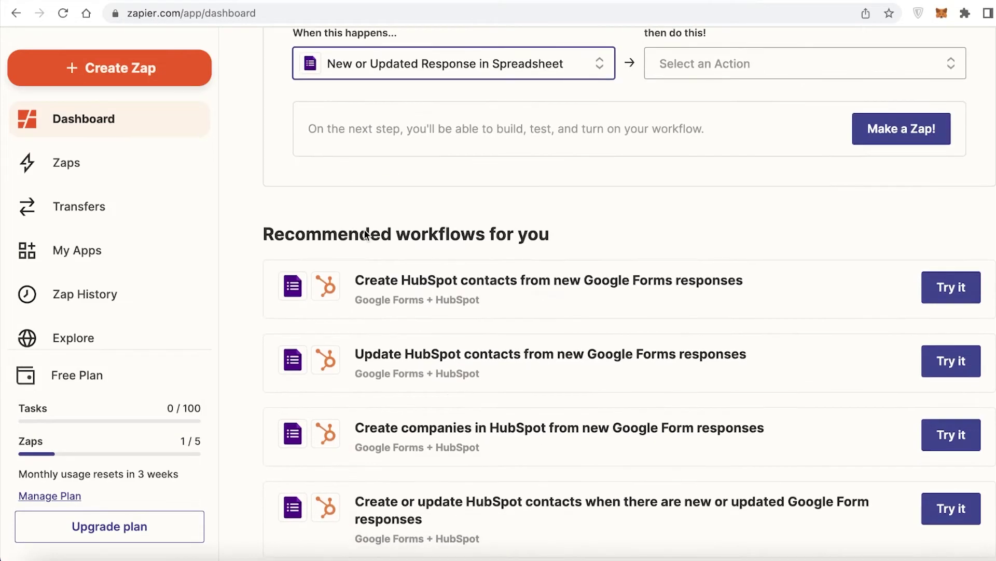
pyautogui.scroll(3, 365, 231)
pyautogui.scroll(-2, 686, 265)
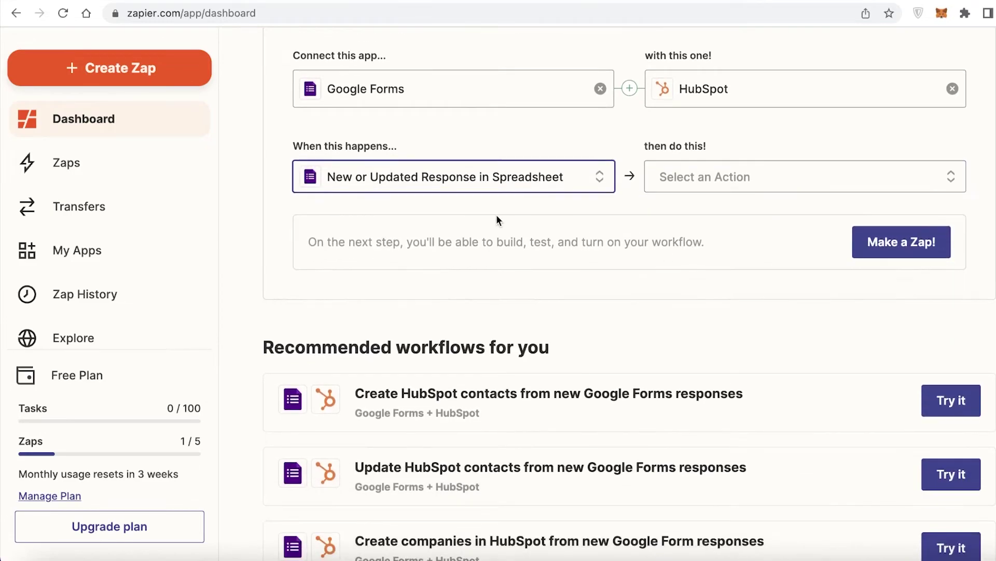
pyautogui.scroll(1, 497, 220)
pyautogui.click(740, 201)
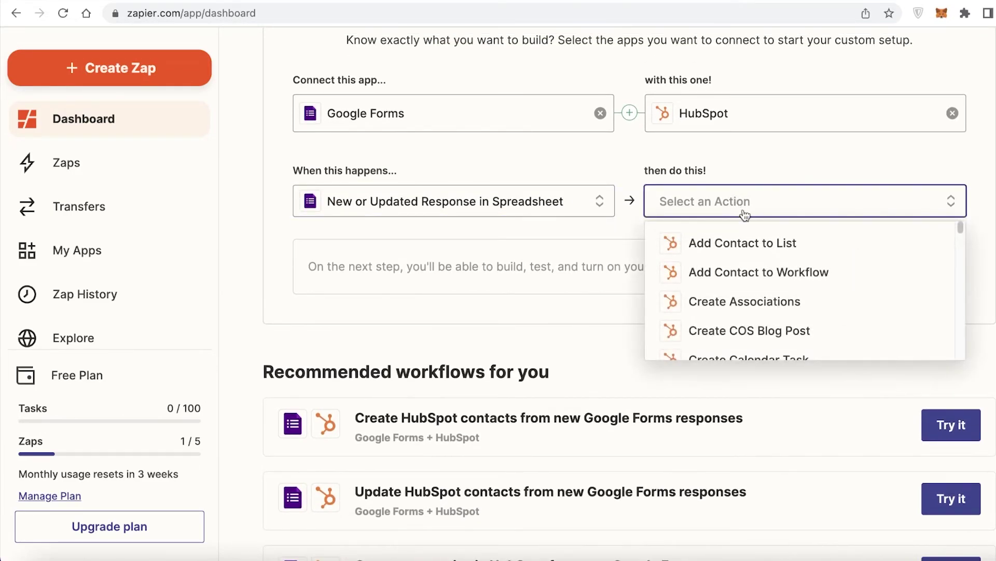
pyautogui.click(821, 251)
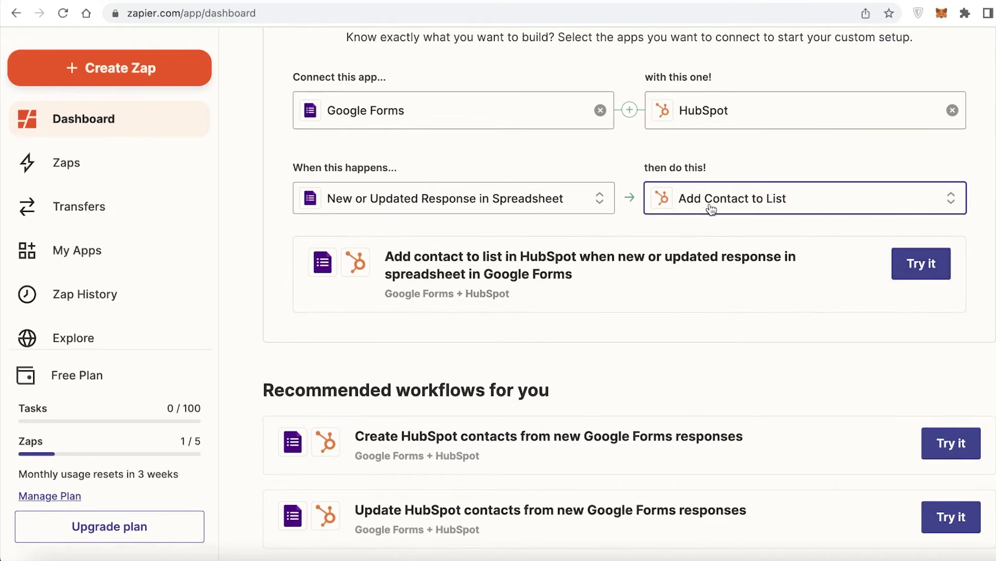
# Start the guided setup of the workflow that adds a contact to a HubSpot list from a new or updated Google Forms response
pyautogui.scroll(3, 780, 187)
pyautogui.scroll(-3, 746, 196)
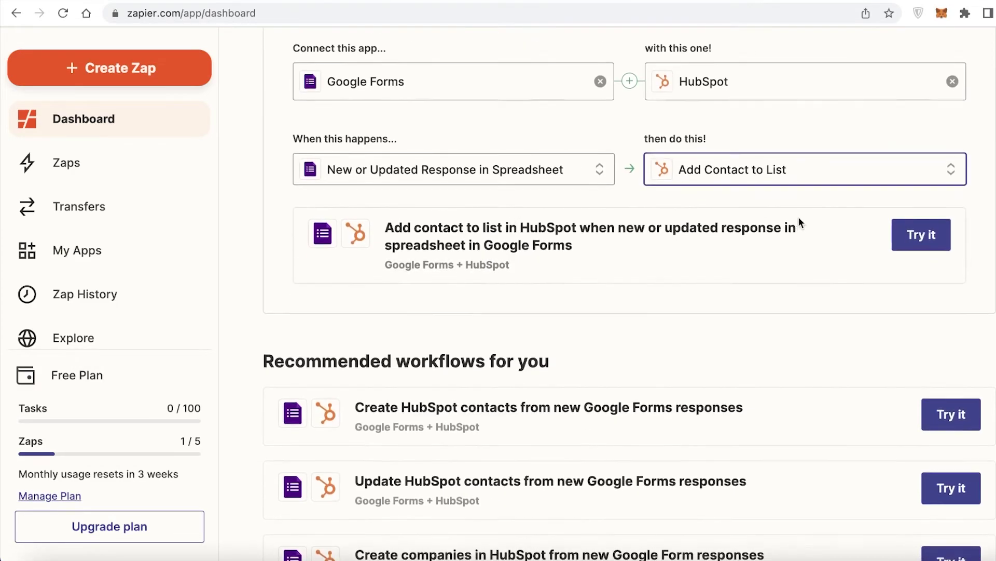
pyautogui.scroll(3, 798, 217)
pyautogui.click(921, 371)
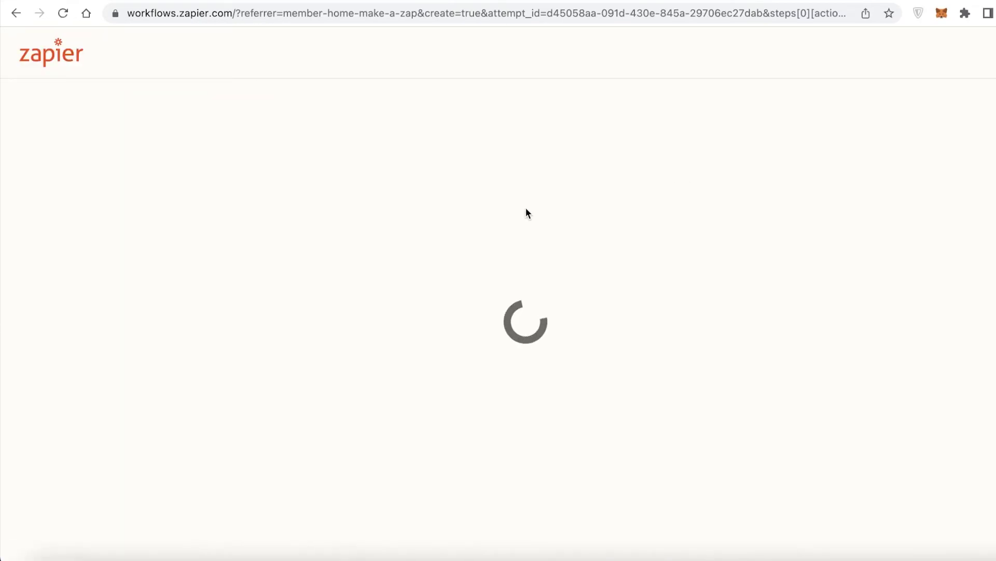
pyautogui.click(497, 412)
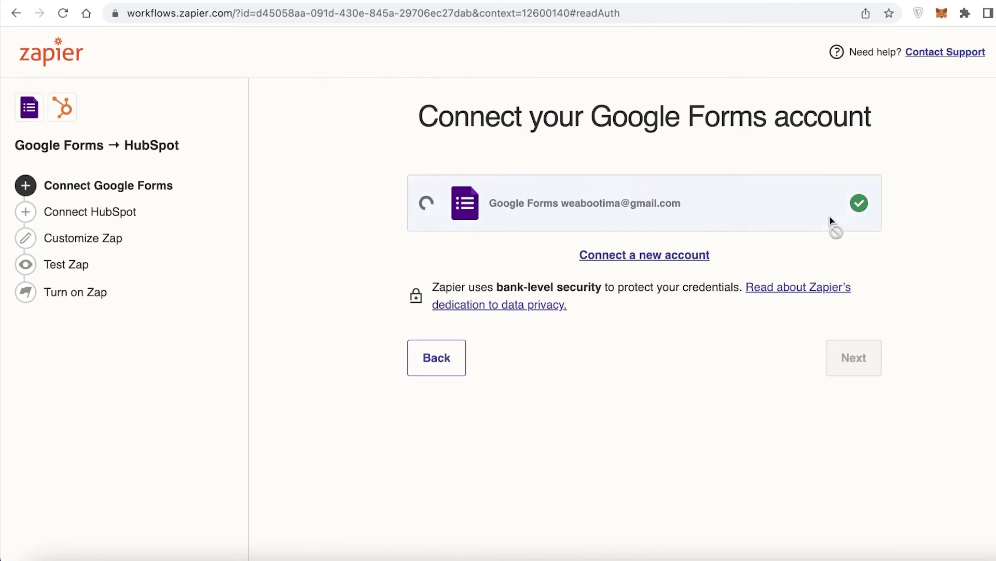
# Use the connected Google Forms account with the Redo spreadsheet and its Sheet1 worksheet as the trigger source
pyautogui.click(842, 368)
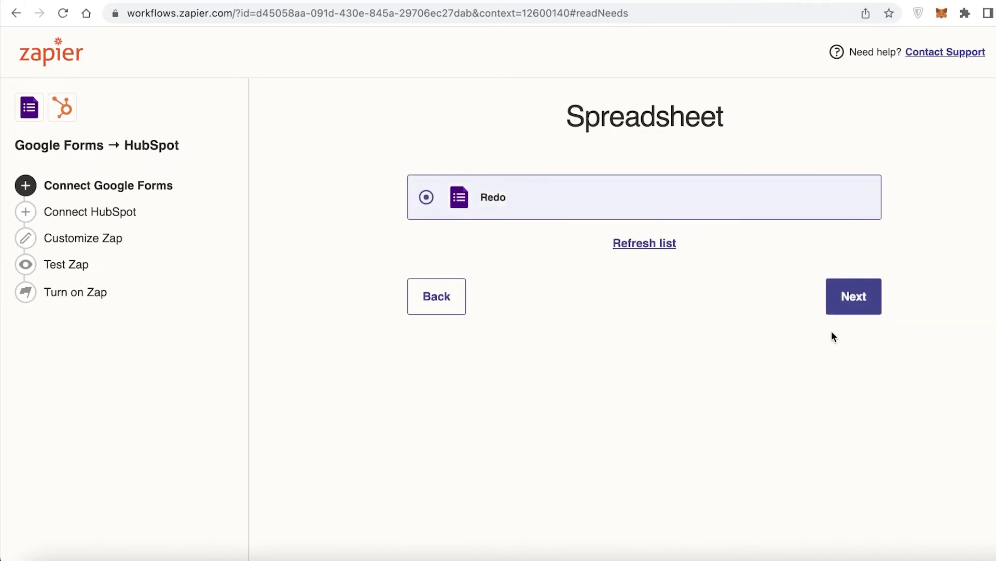
pyautogui.click(851, 296)
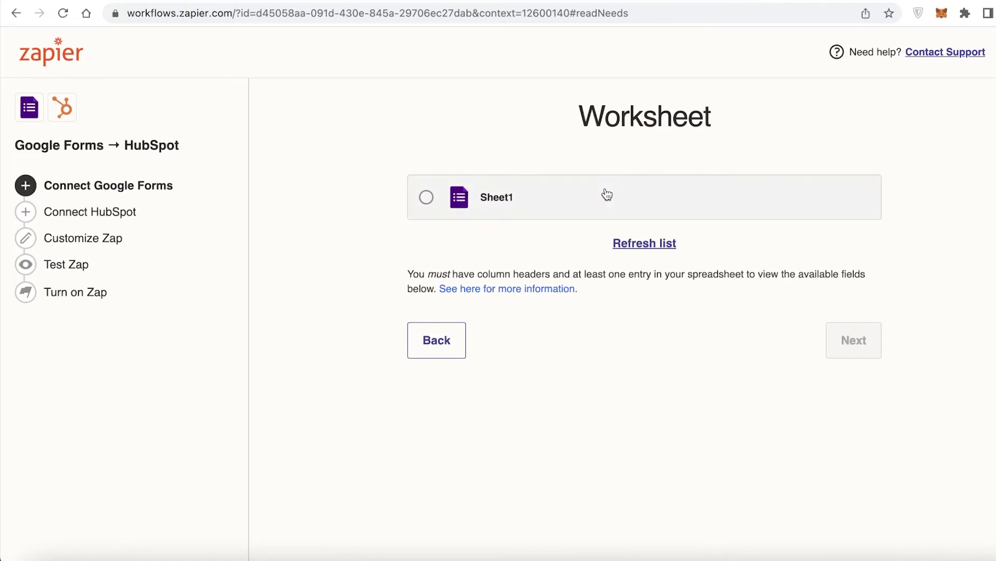
pyautogui.click(839, 347)
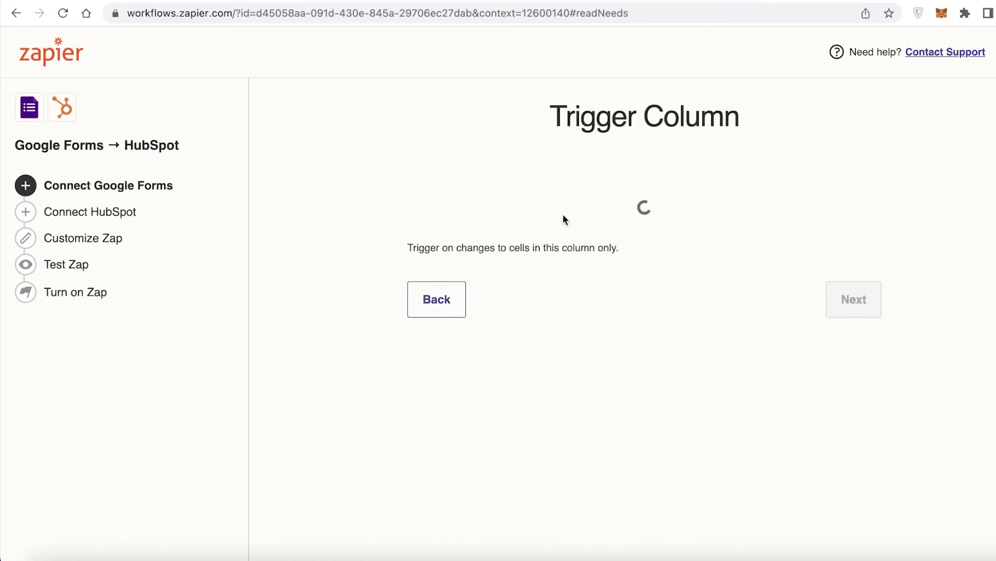
# Complete the trigger column settings for Google Forms and continue with the HubSpot account connection
pyautogui.scroll(1, 541, 128)
pyautogui.scroll(3, 541, 128)
pyautogui.scroll(-3, 639, 182)
pyautogui.scroll(3, 534, 224)
pyautogui.scroll(-3, 559, 234)
pyautogui.scroll(1, 536, 113)
pyautogui.click(536, 157)
pyautogui.click(510, 289)
pyautogui.click(535, 397)
pyautogui.click(854, 526)
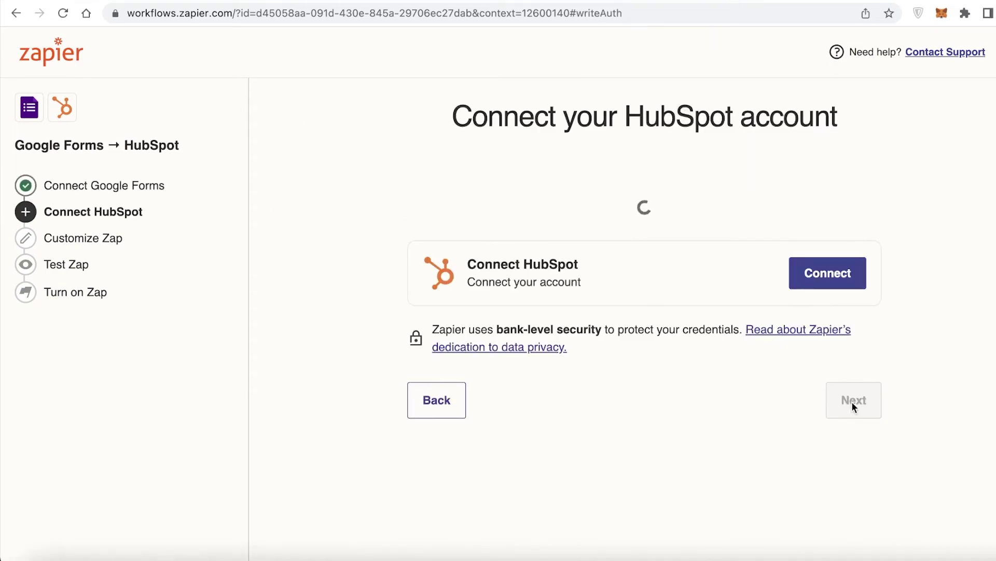
pyautogui.click(845, 370)
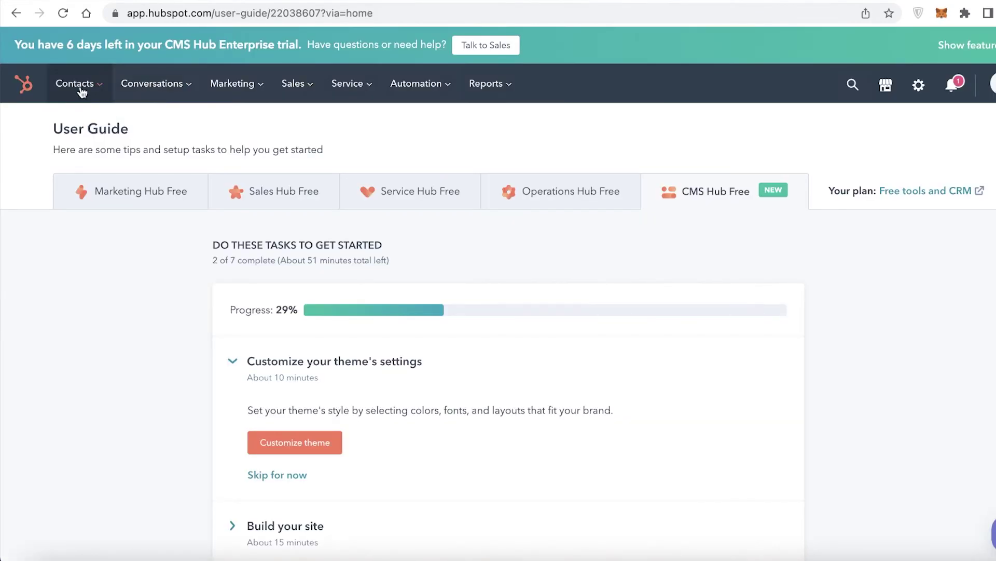
# Switch to HubSpot and try to create an active contact list named kk
pyautogui.click(73, 82)
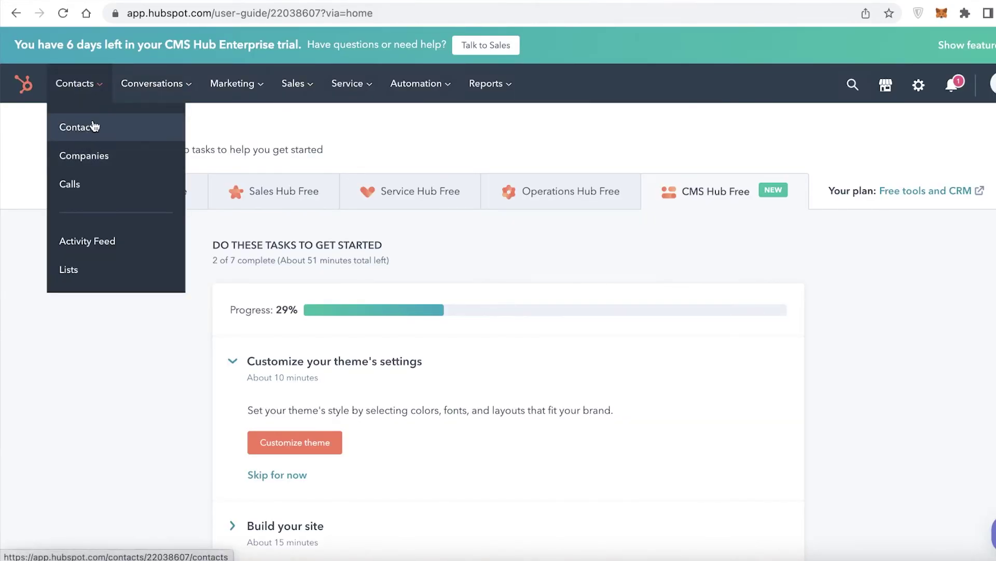
pyautogui.click(94, 126)
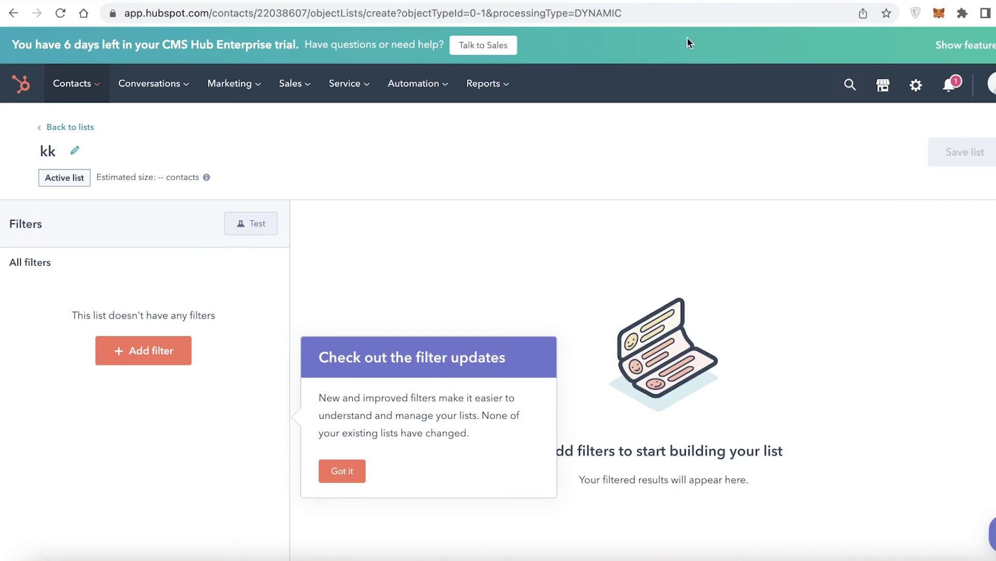
pyautogui.click(343, 472)
pyautogui.click(116, 130)
pyautogui.click(21, 83)
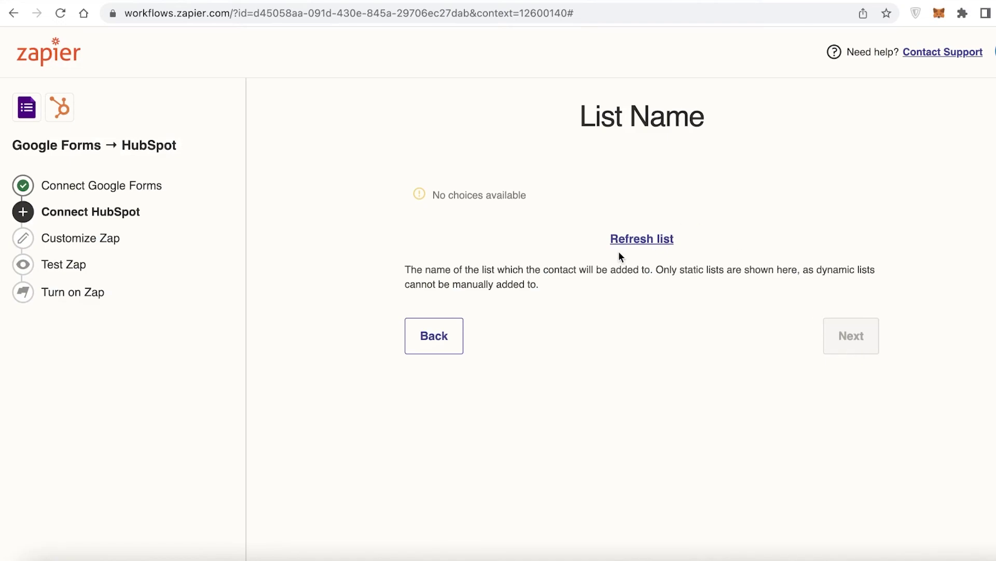
# Refresh the List Name choices for the HubSpot action in Zapier and return to the Zapier dashboard
pyautogui.click(634, 239)
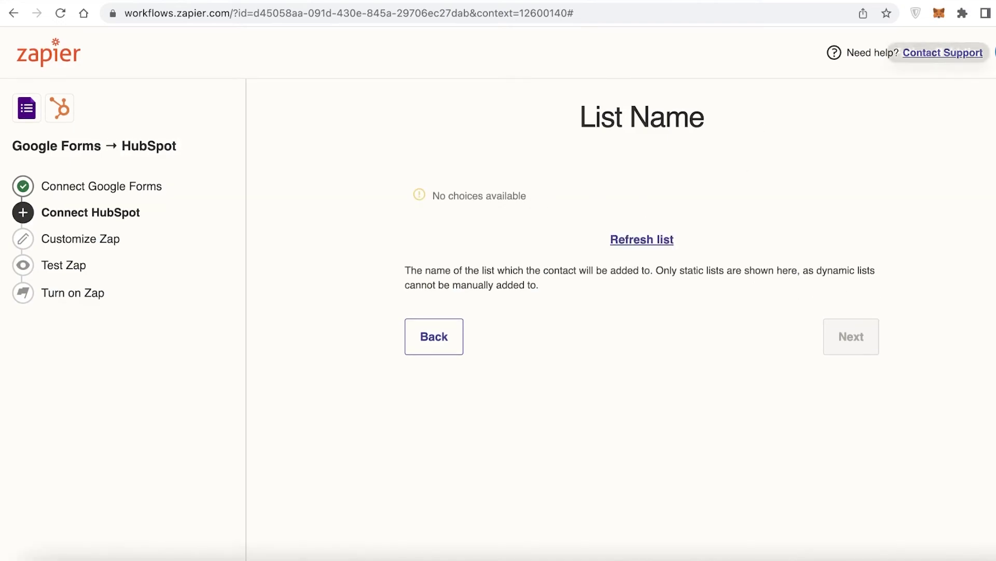
pyautogui.click(61, 55)
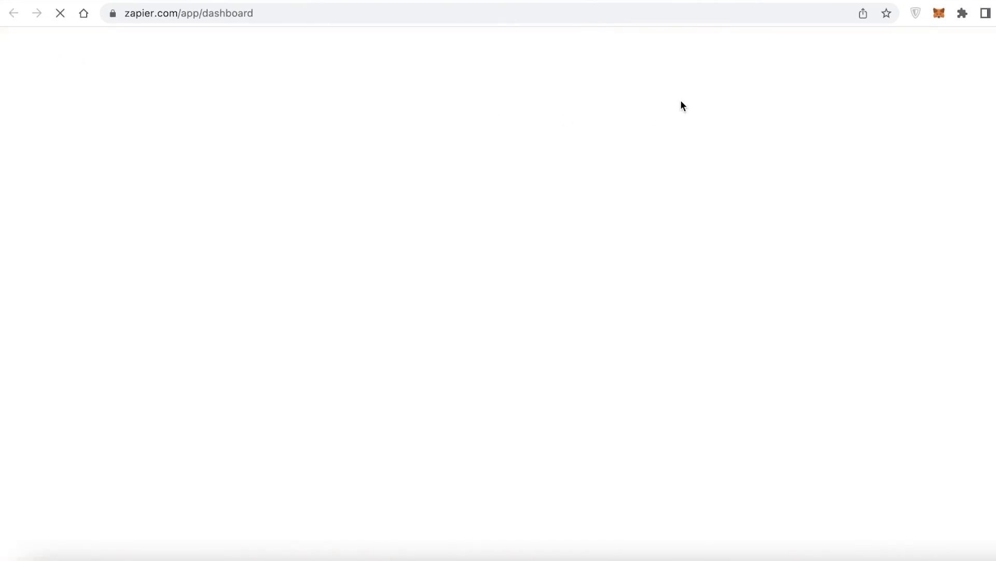
pyautogui.scroll(-10, 667, 83)
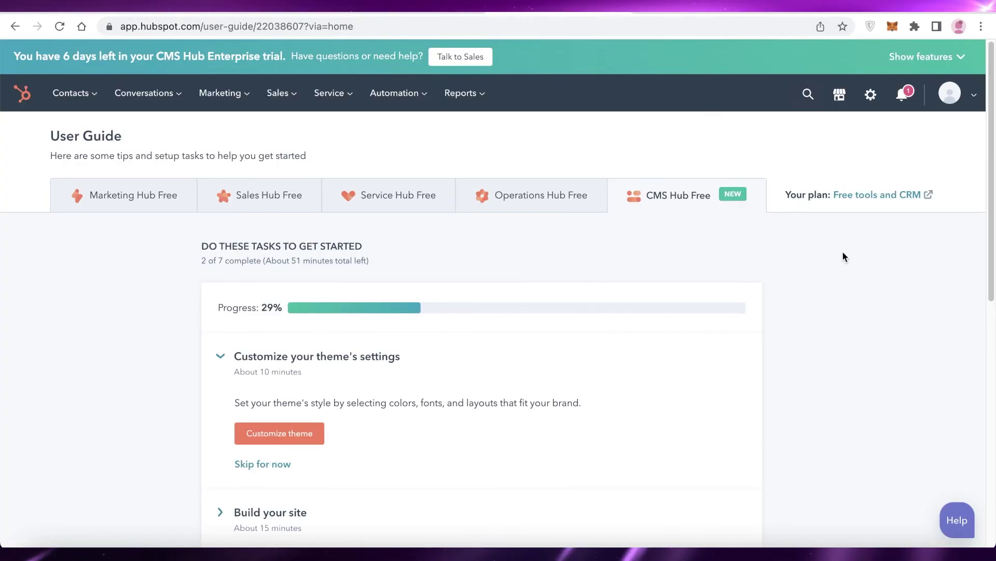
pyautogui.scroll(-3, 845, 267)
pyautogui.scroll(3, 846, 274)
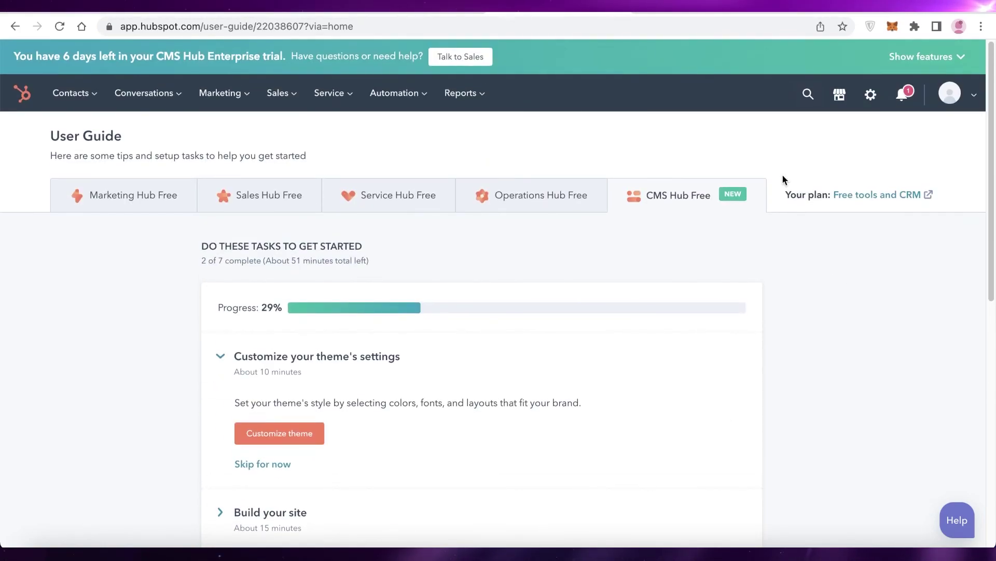
pyautogui.scroll(-2, 680, 148)
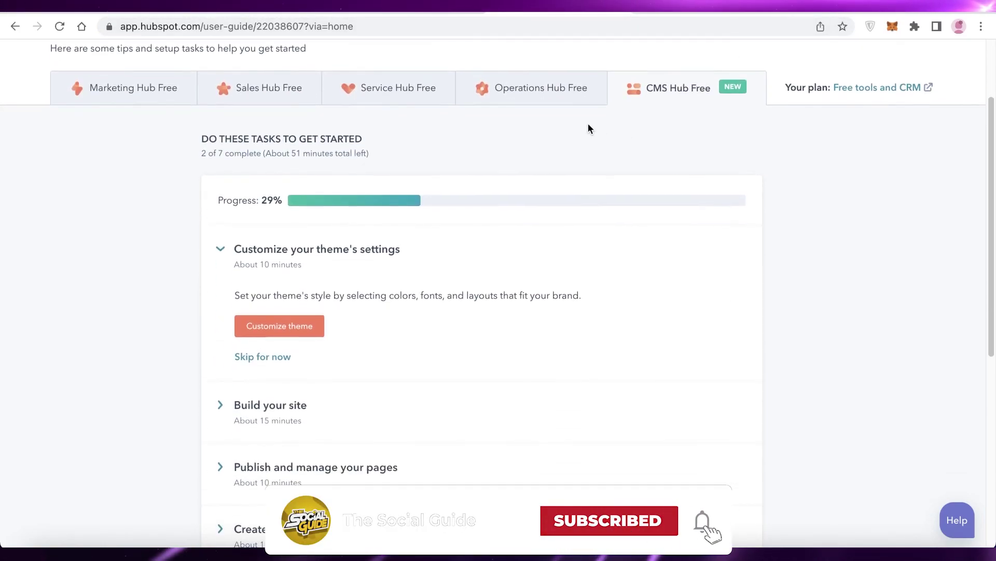
pyautogui.scroll(-2, 591, 128)
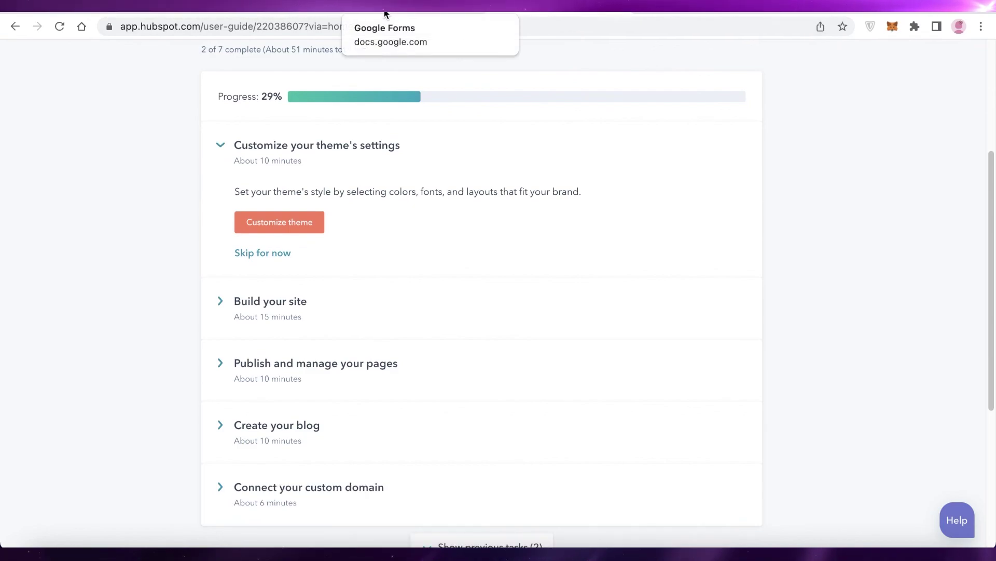